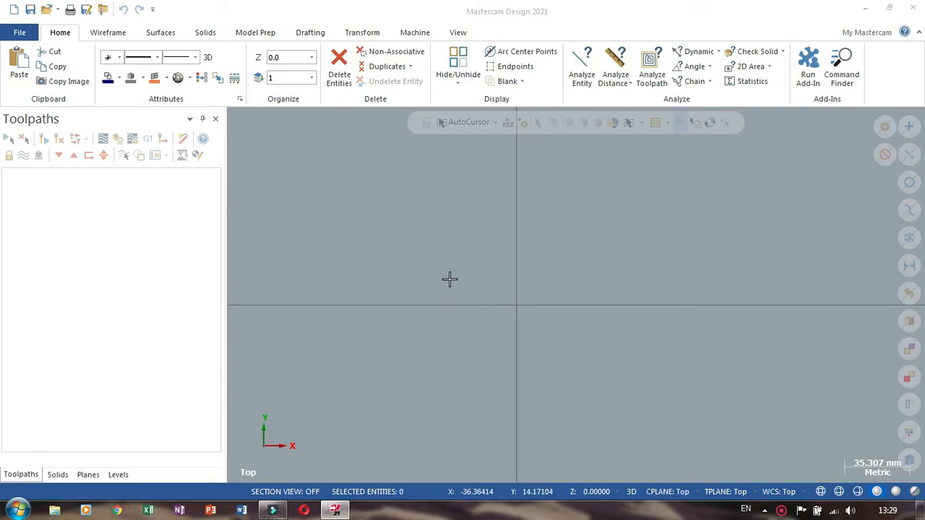
Turn the Levels manager's display off and on again, and bring it to the front
click(454, 32)
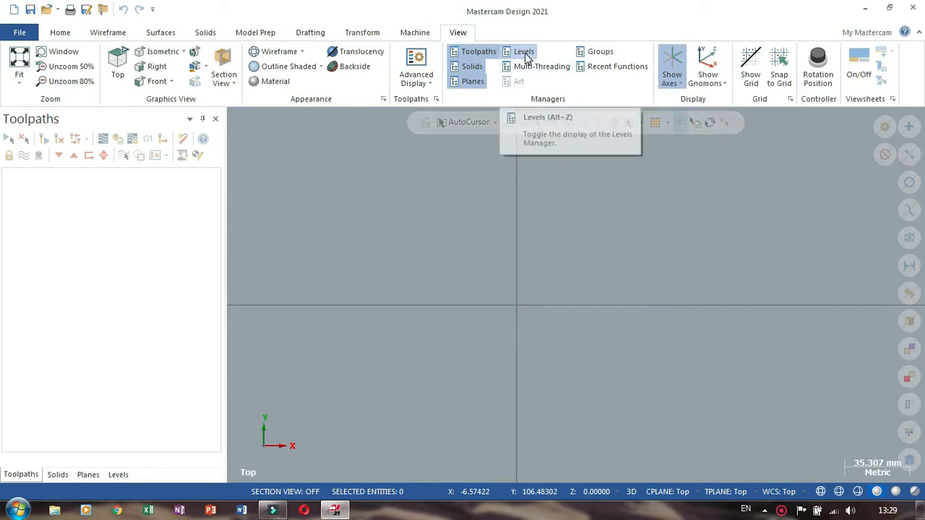
click(525, 53)
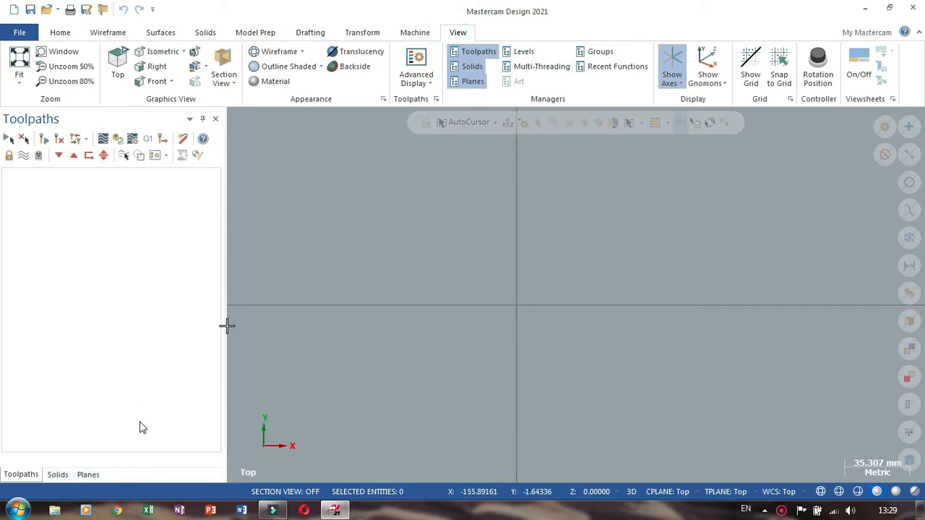
click(526, 54)
click(119, 475)
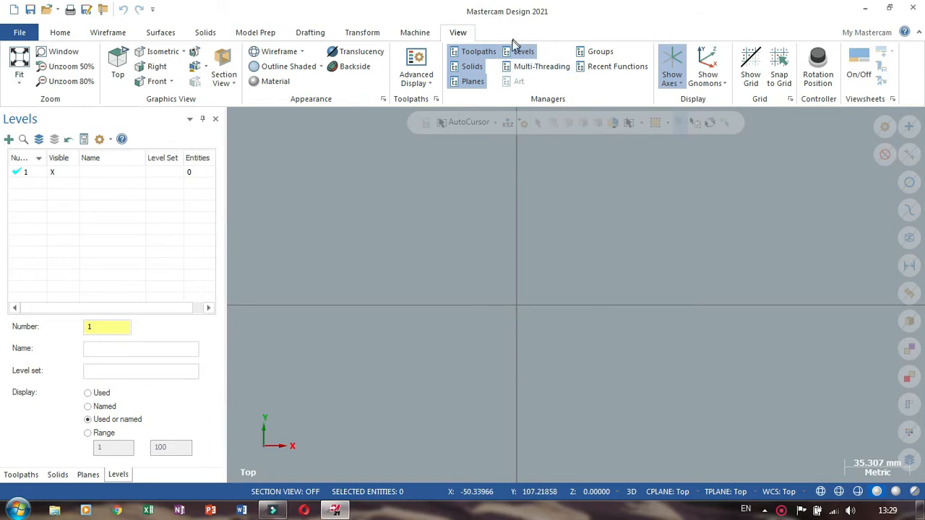
Draw a 70 mm diameter circle centred on the origin
click(108, 32)
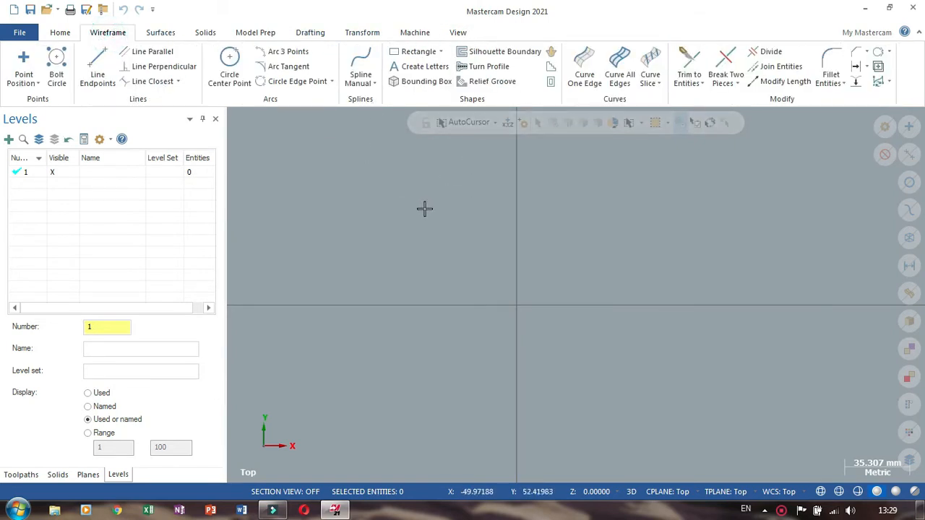
click(516, 305)
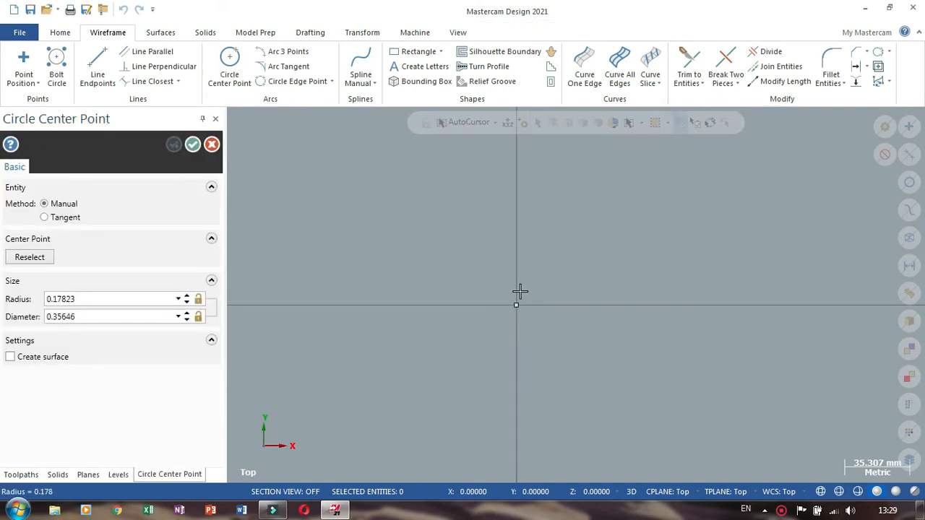
click(550, 243)
click(109, 317)
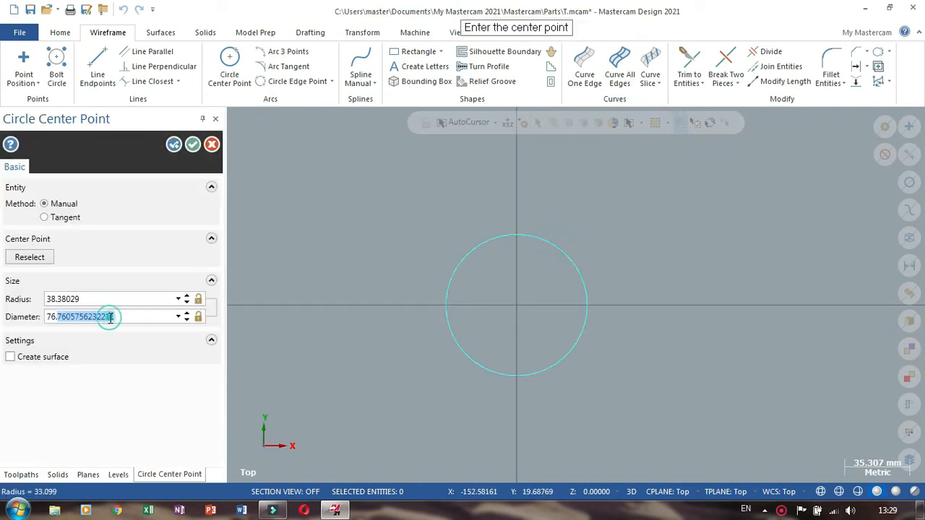
drag(115, 317, 48, 319)
text(70)
key(Return)
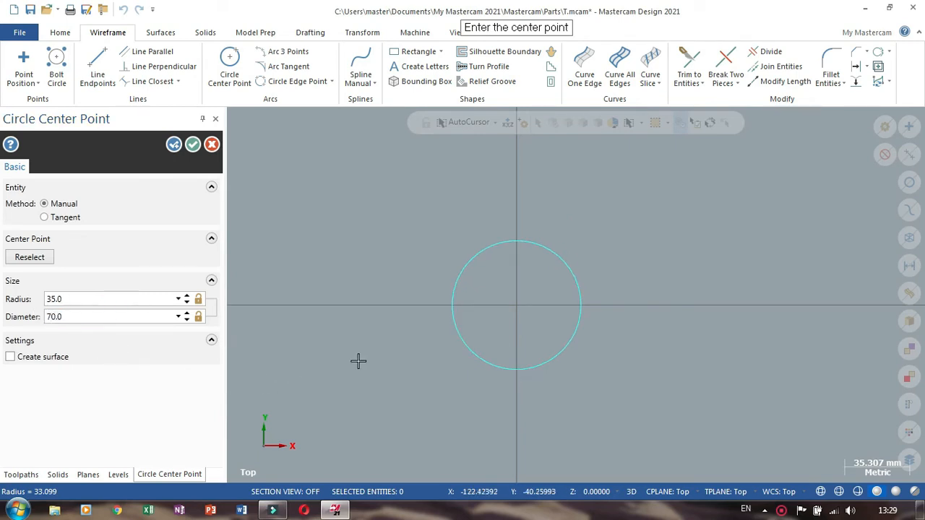
click(193, 145)
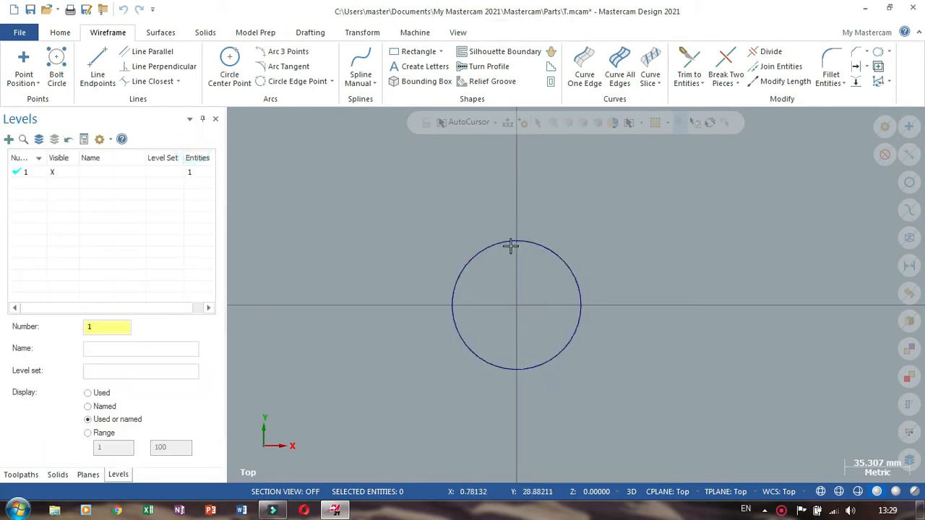
Assign level 1 to level set 1
scroll(513, 260, down, 2)
scroll(520, 332, up, 2)
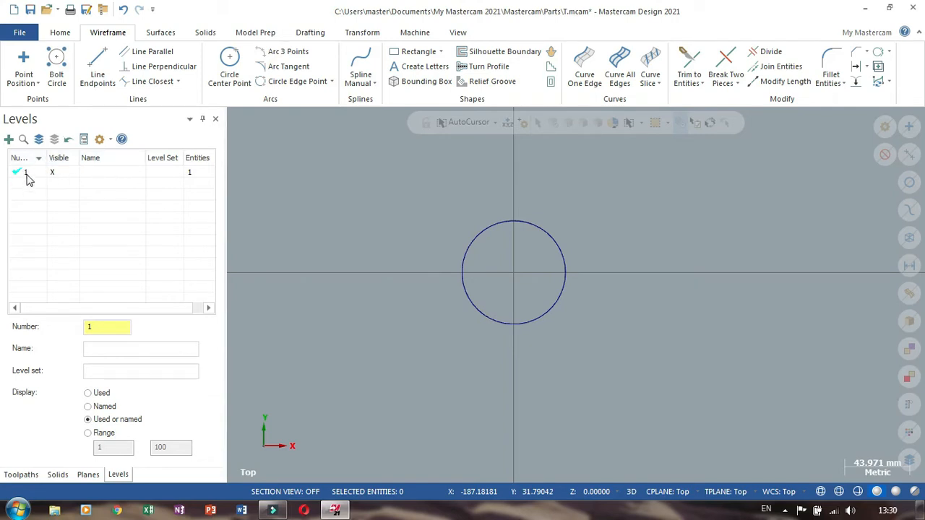
click(164, 174)
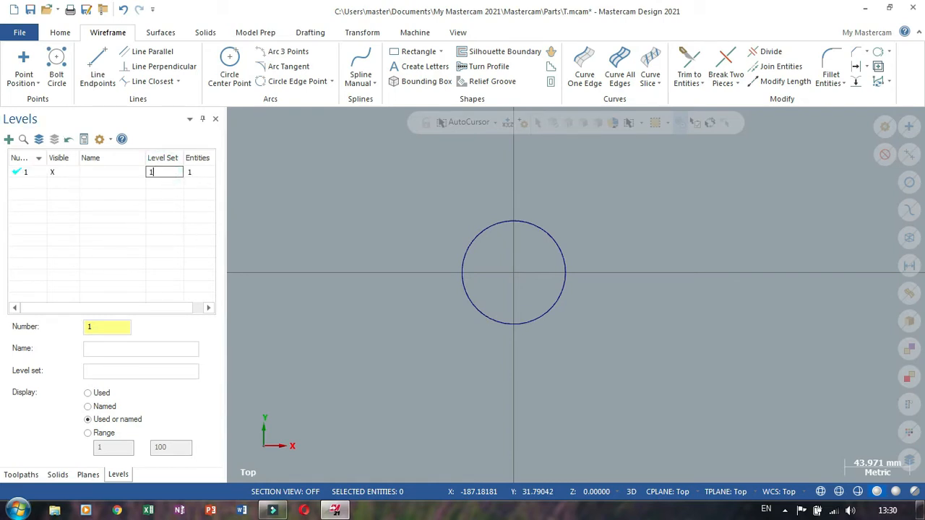
text(1)
key(Return)
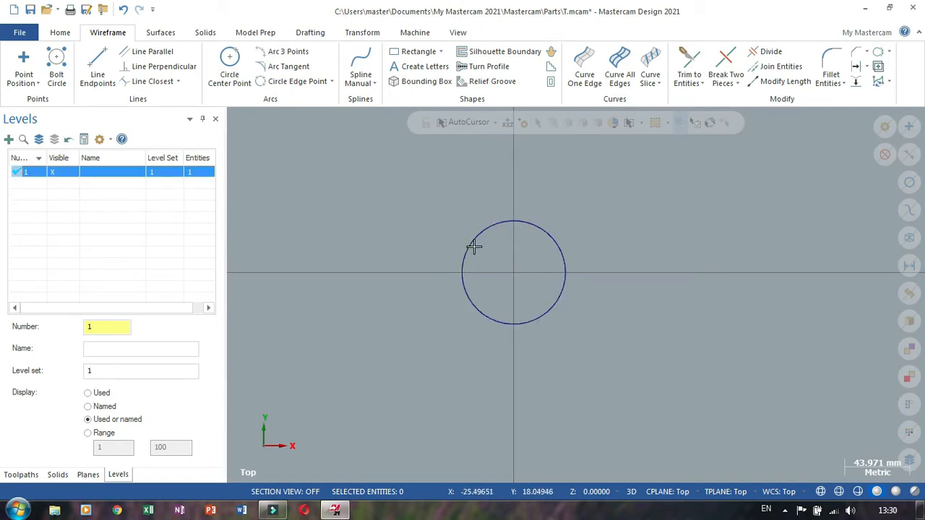
Add level 2 with the name "rectangle" and name level 1 "circle"
click(9, 140)
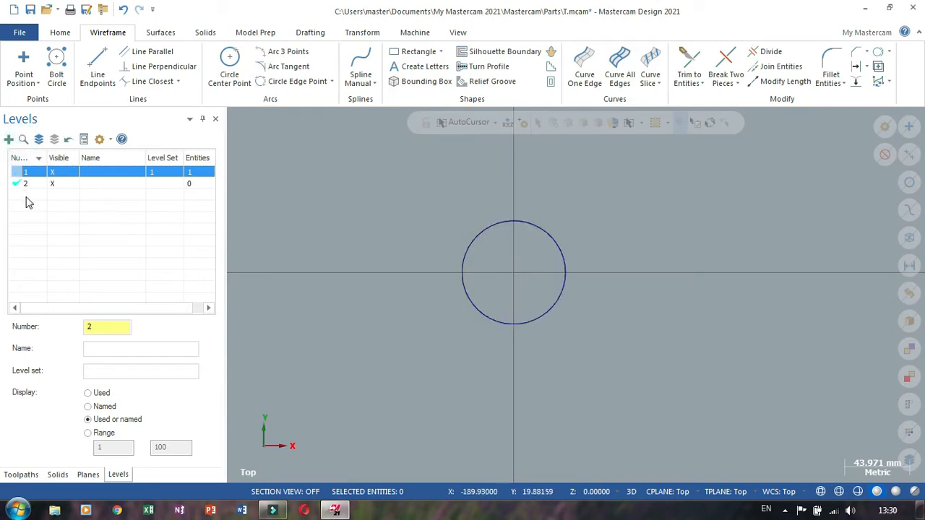
double_click(111, 184)
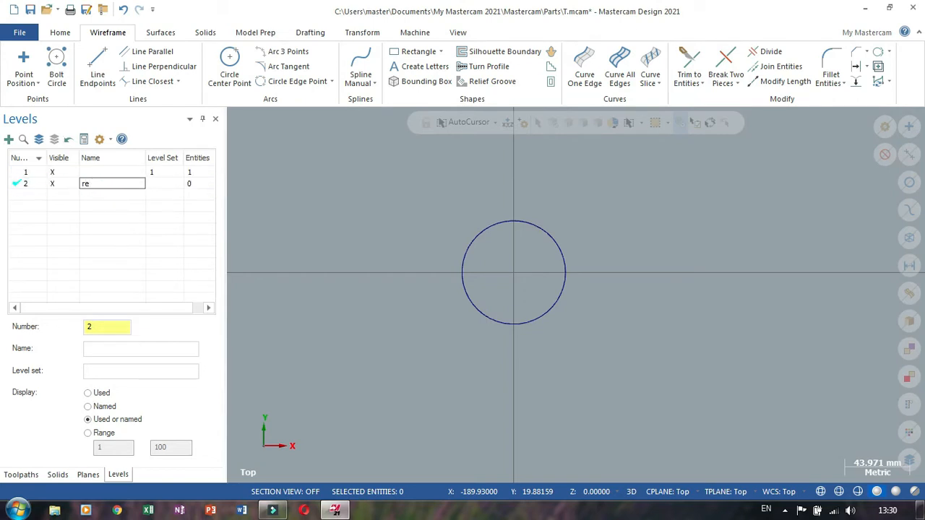
text(rectangle)
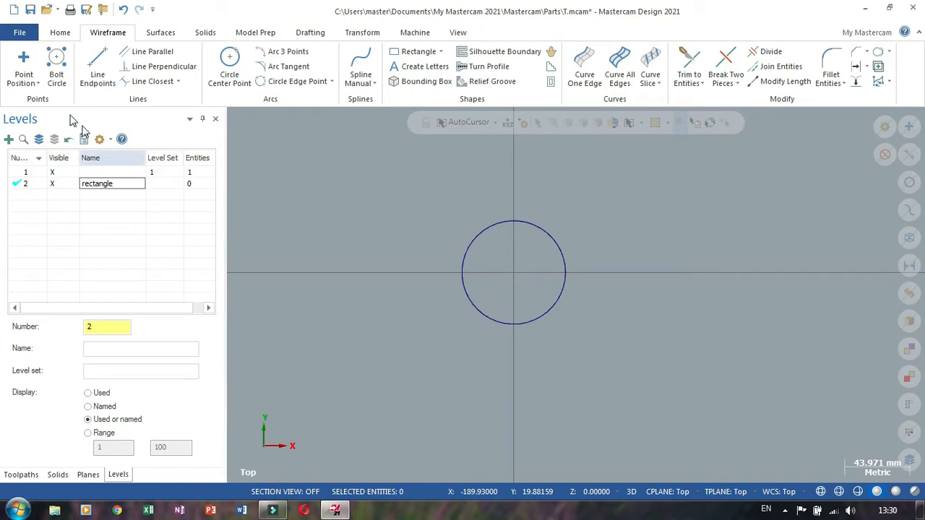
click(101, 174)
double_click(101, 174)
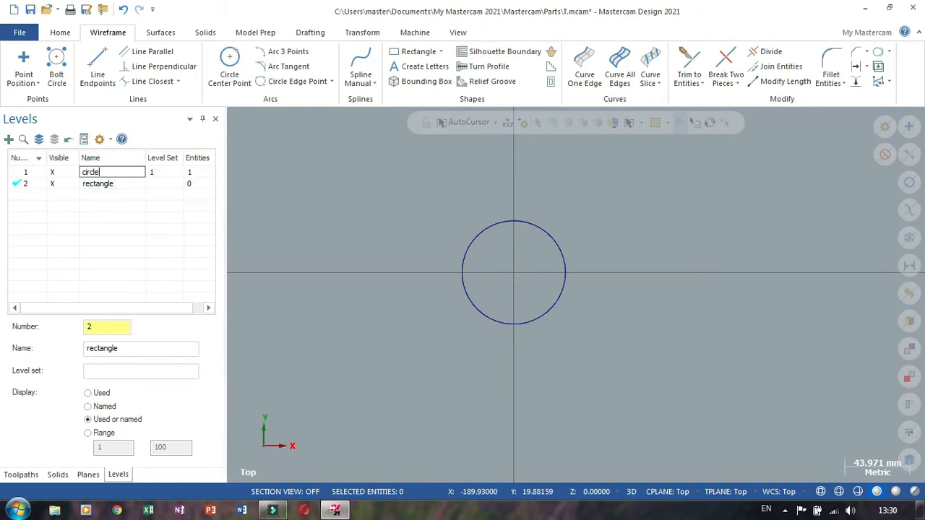
Keep the rectangle level active and assign it to level set 2
click(21, 185)
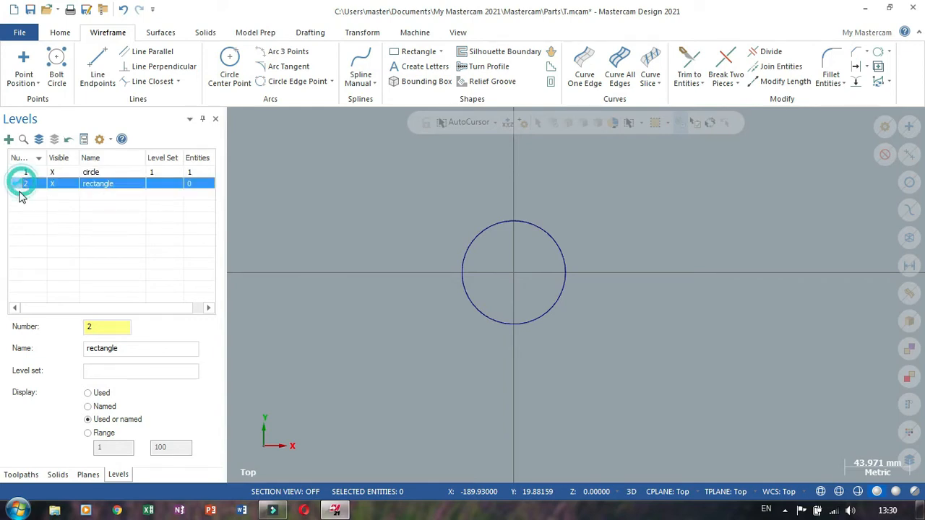
click(21, 172)
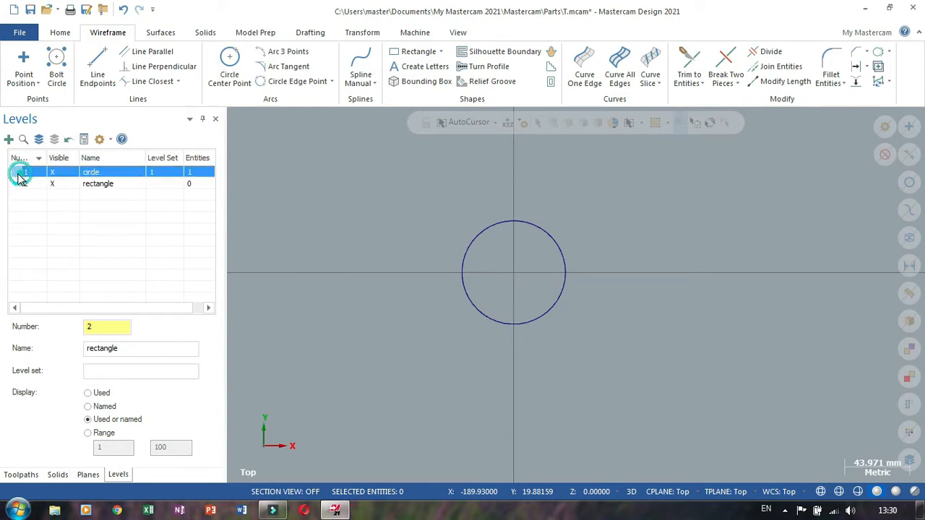
click(22, 185)
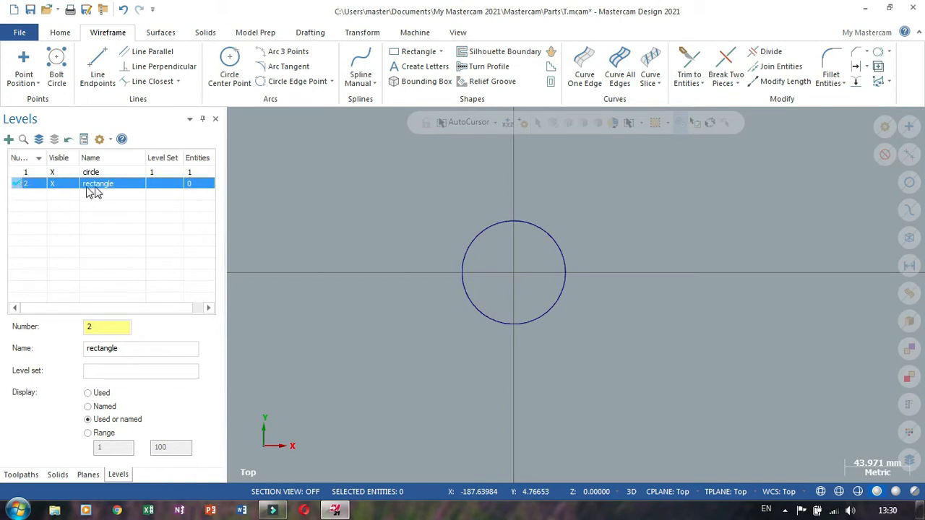
click(158, 186)
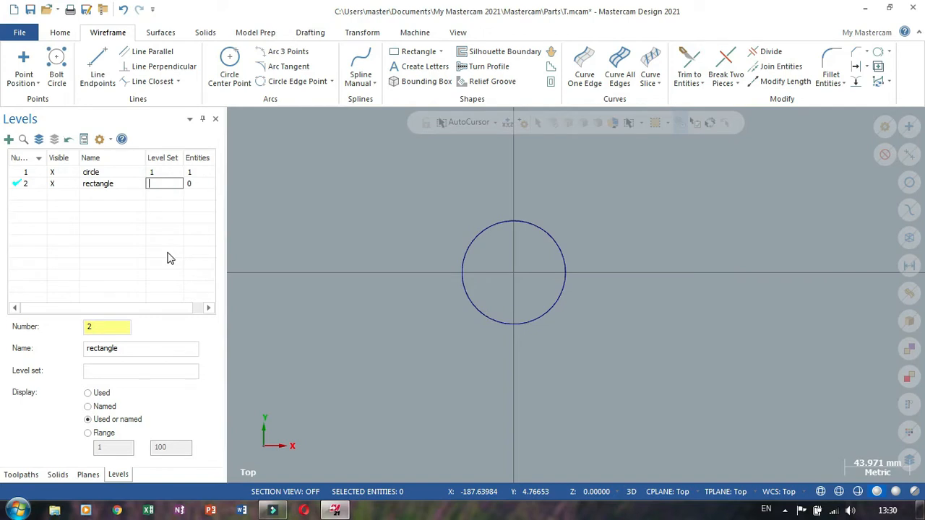
text(2)
key(Return)
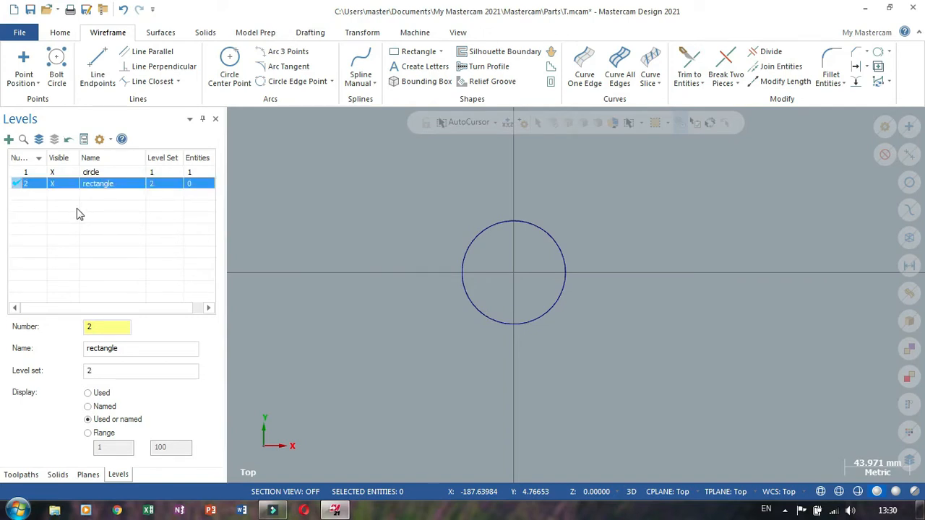
Draw a rectangle about 75 mm wide and 62 mm high to the right of the circle, across the X axis
click(418, 51)
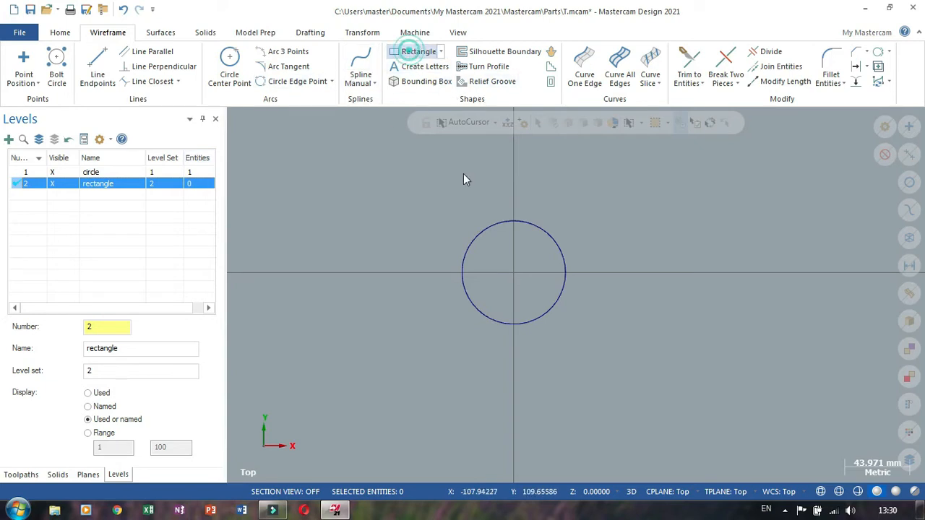
click(644, 216)
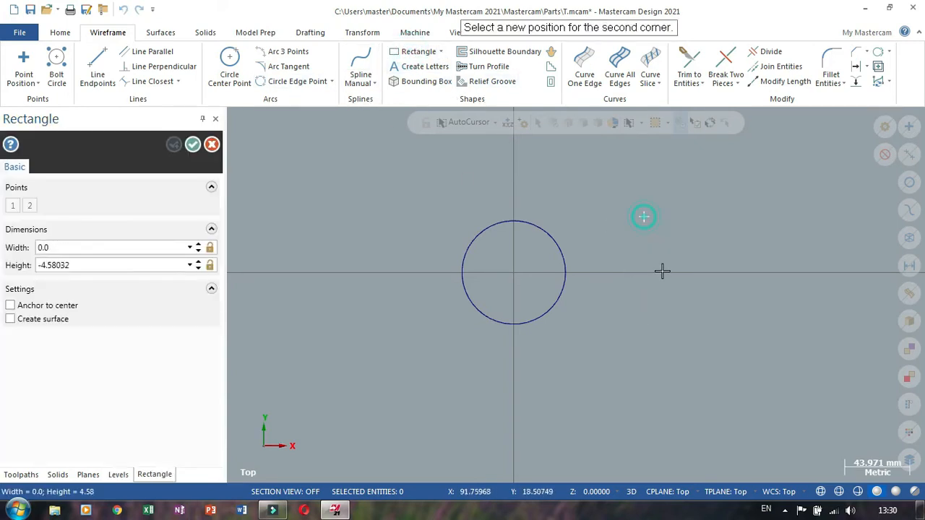
click(754, 308)
scroll(365, 306, down, 3)
scroll(510, 343, up, 3)
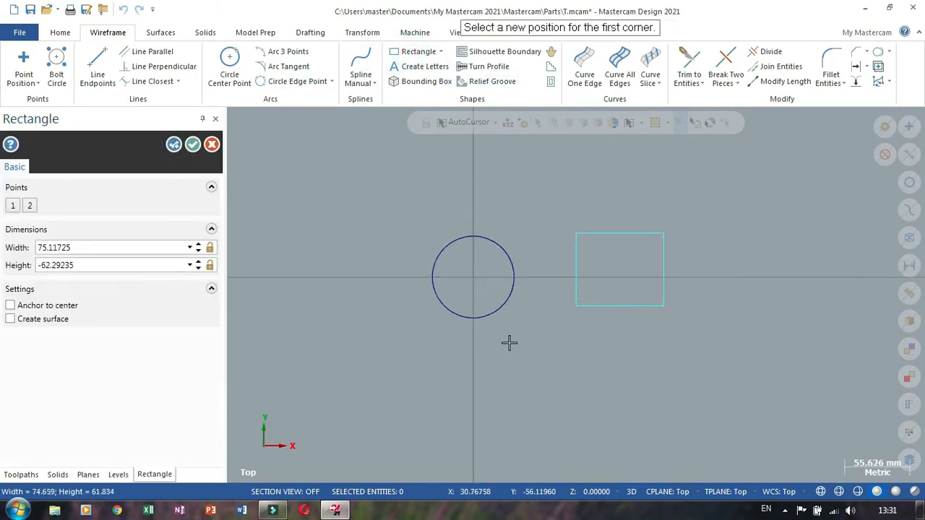
click(192, 145)
Toggle the circle level's visibility off and back on to check which geometry belongs to it
scroll(660, 311, up, 2)
scroll(680, 317, down, 2)
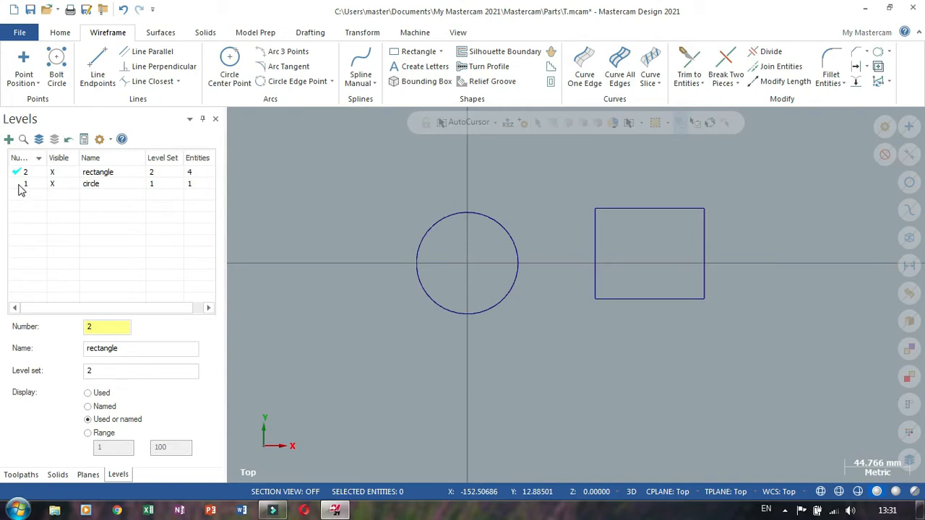
click(53, 184)
click(54, 184)
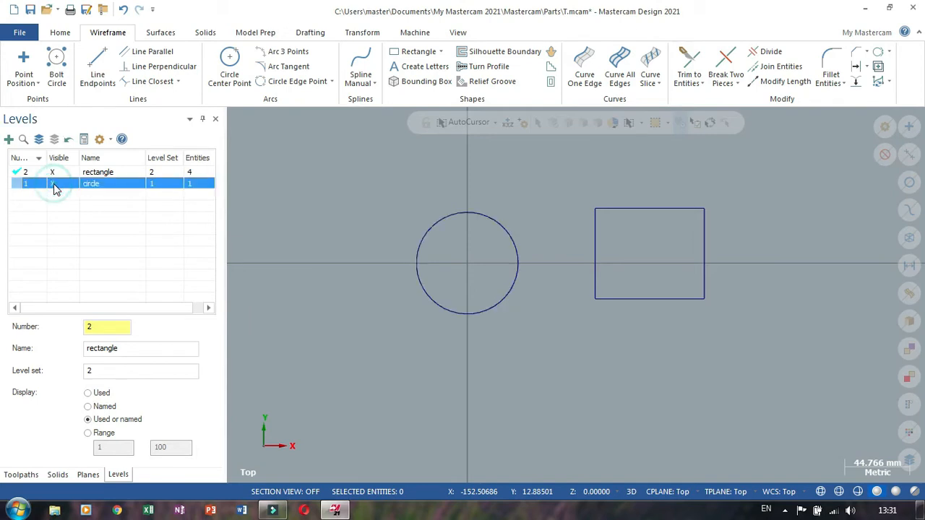
click(53, 183)
click(54, 184)
click(56, 184)
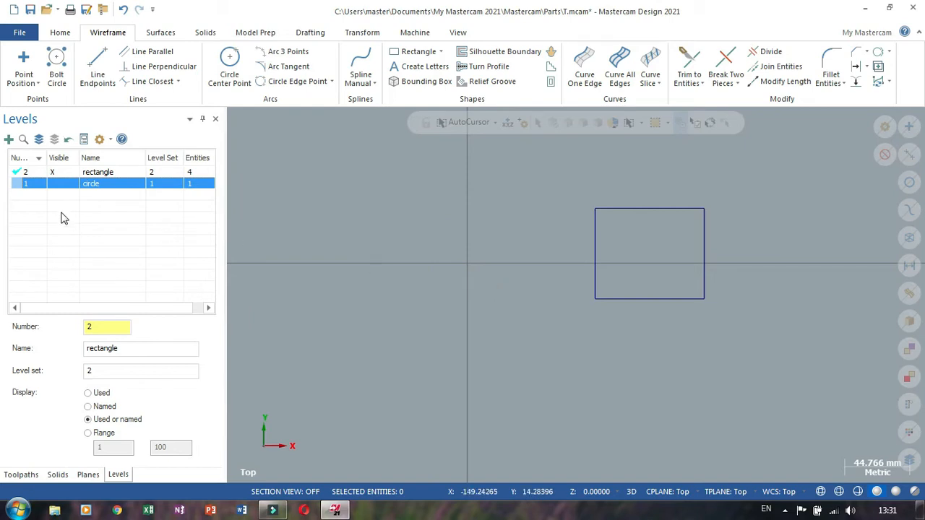
click(53, 184)
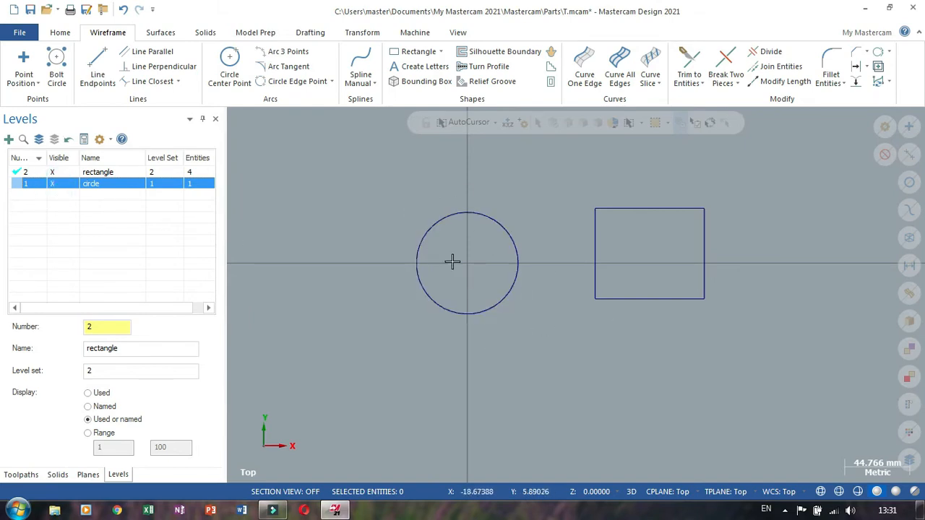
Make the circle level the active level
click(21, 185)
click(19, 172)
click(19, 184)
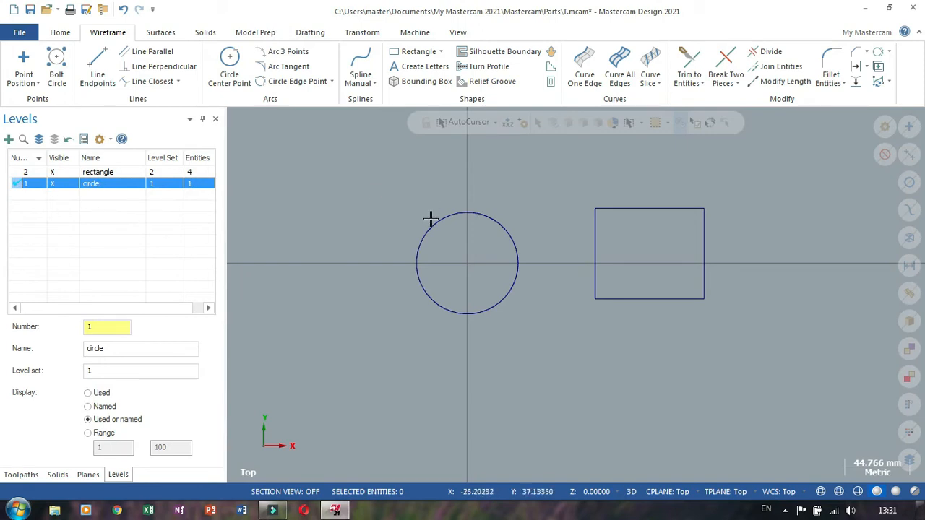
Draw a closed triangle of three connected lines below the circle and rectangle, with a base about 99 mm long
scroll(451, 245, down, 1)
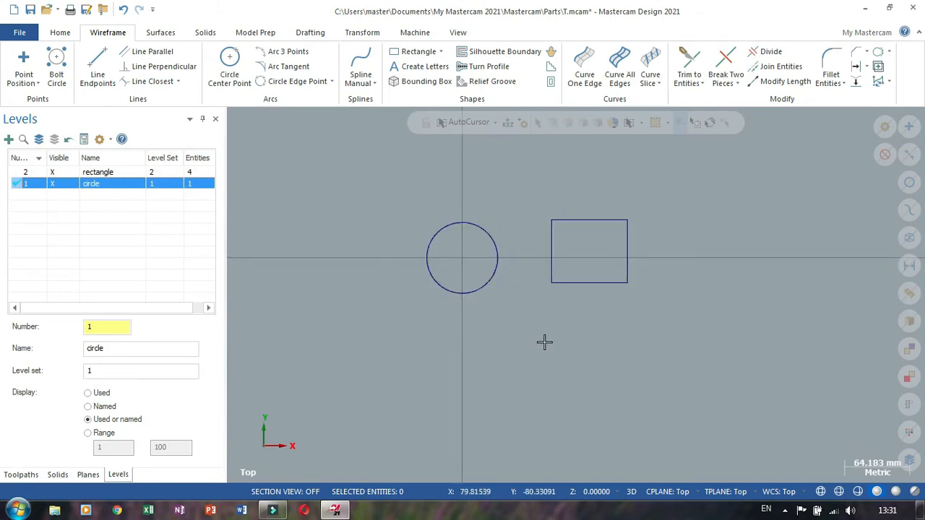
click(98, 64)
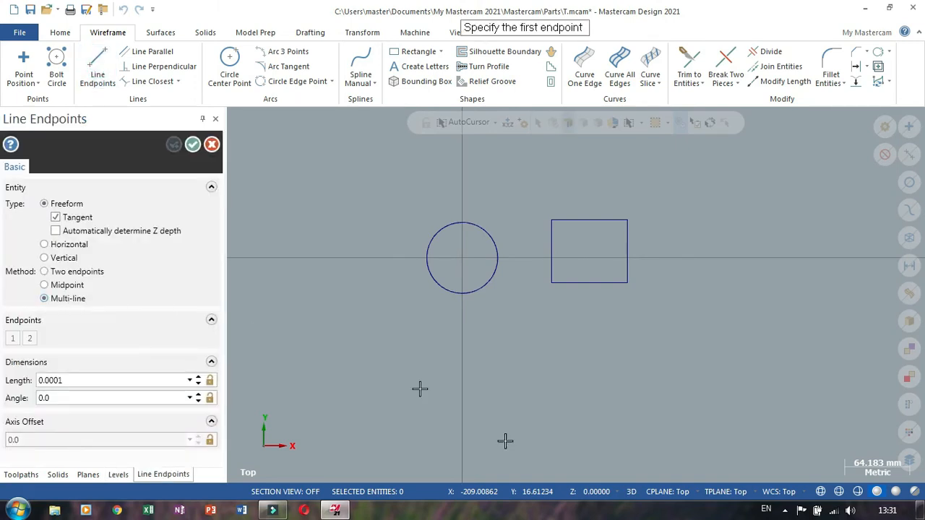
click(491, 384)
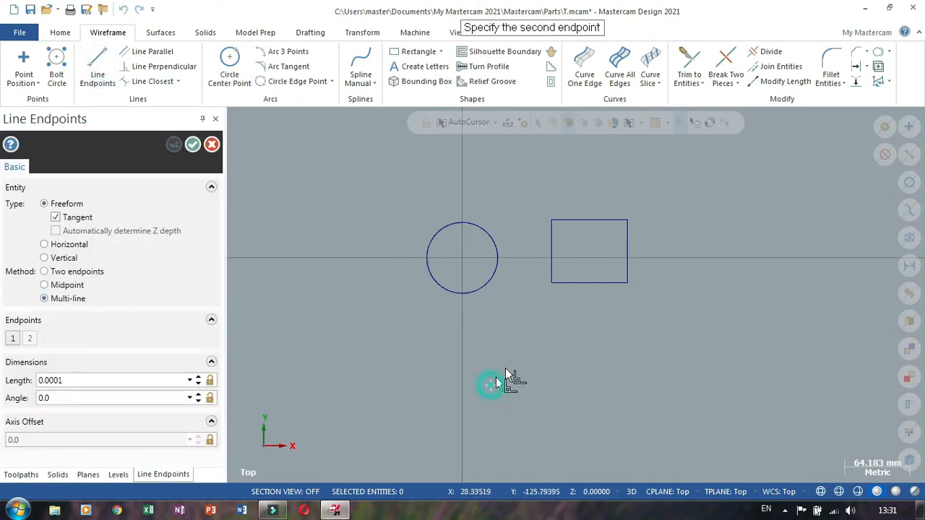
click(547, 331)
click(589, 393)
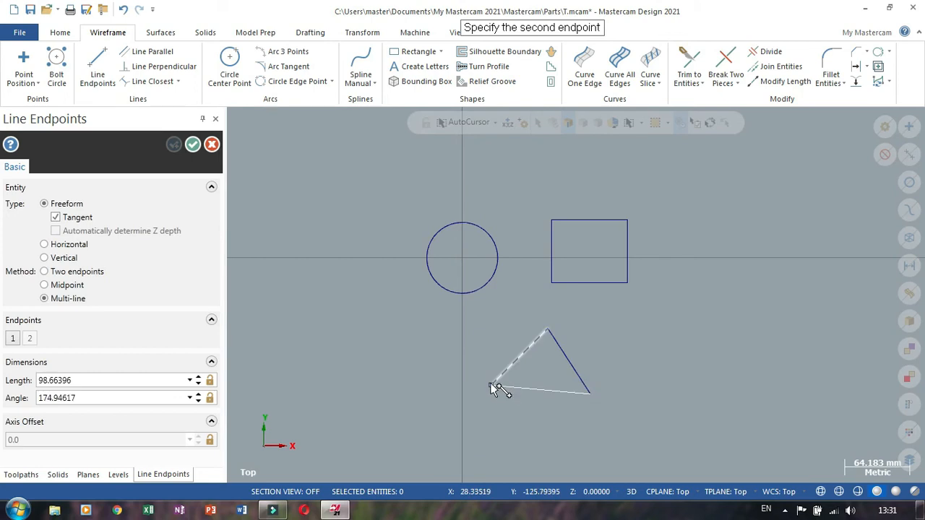
click(492, 385)
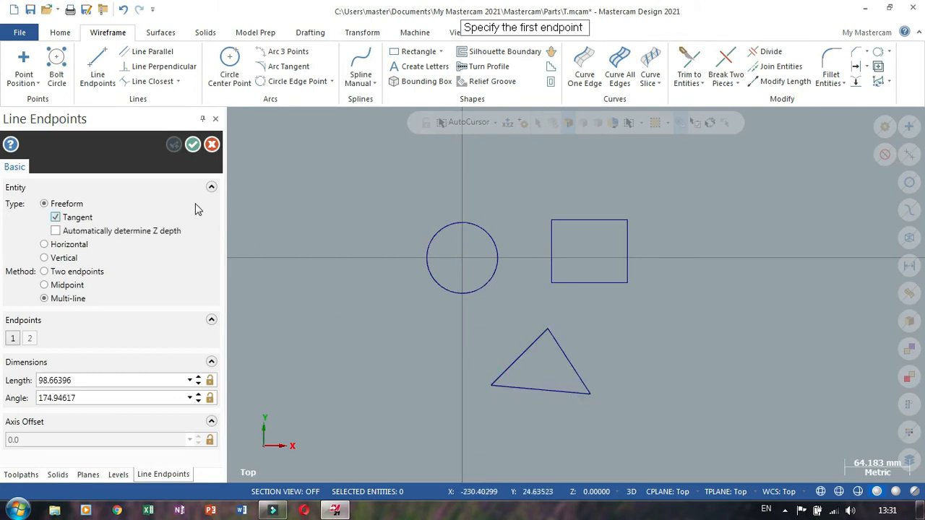
click(193, 145)
Select the triangle's three lines and start changing their level with the Move operation, without using the active level
scroll(661, 325, down, 2)
scroll(522, 306, up, 2)
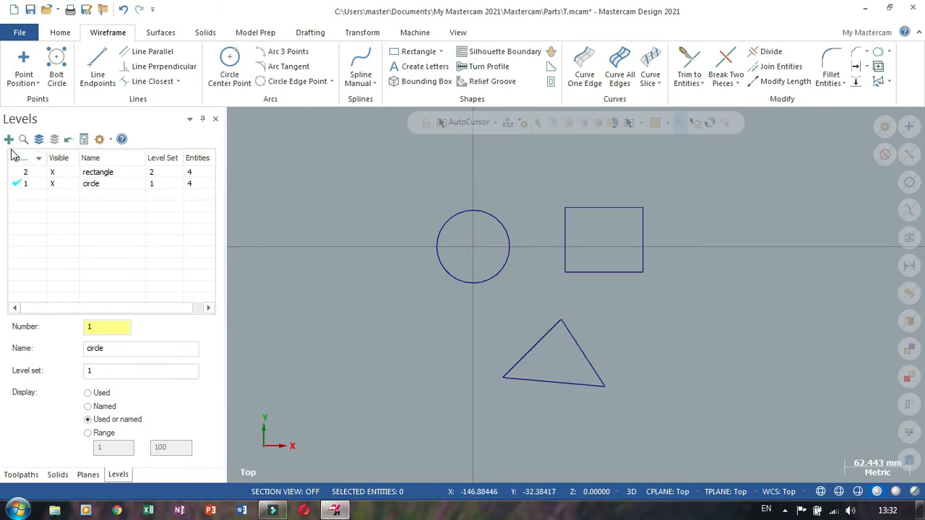
drag(666, 417, 484, 314)
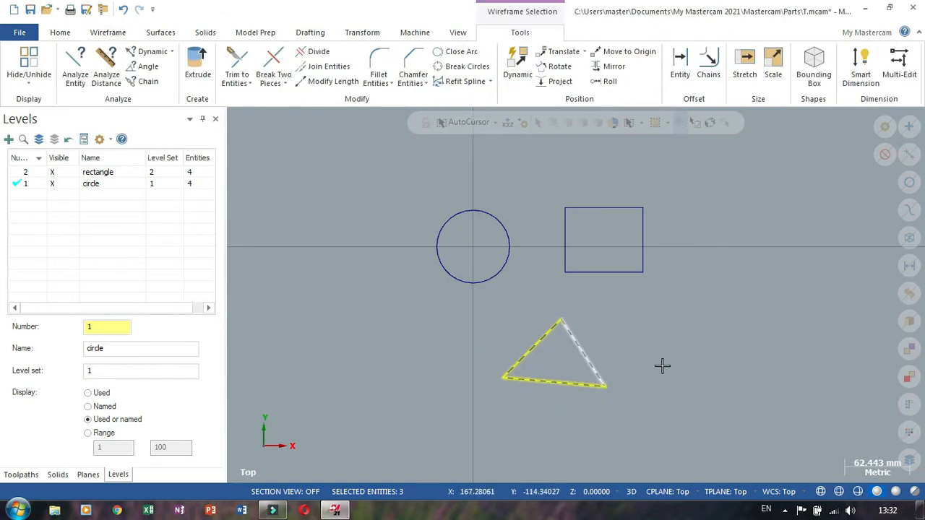
right_click(724, 396)
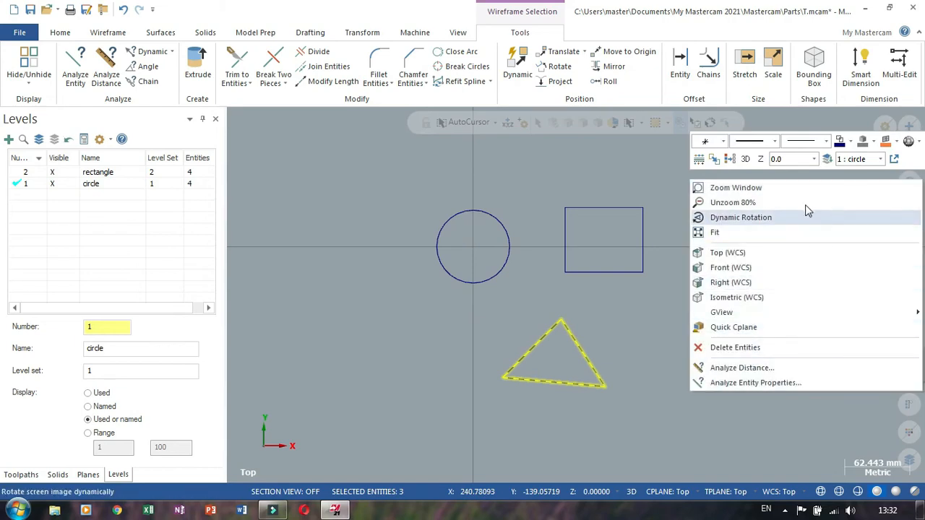
click(829, 161)
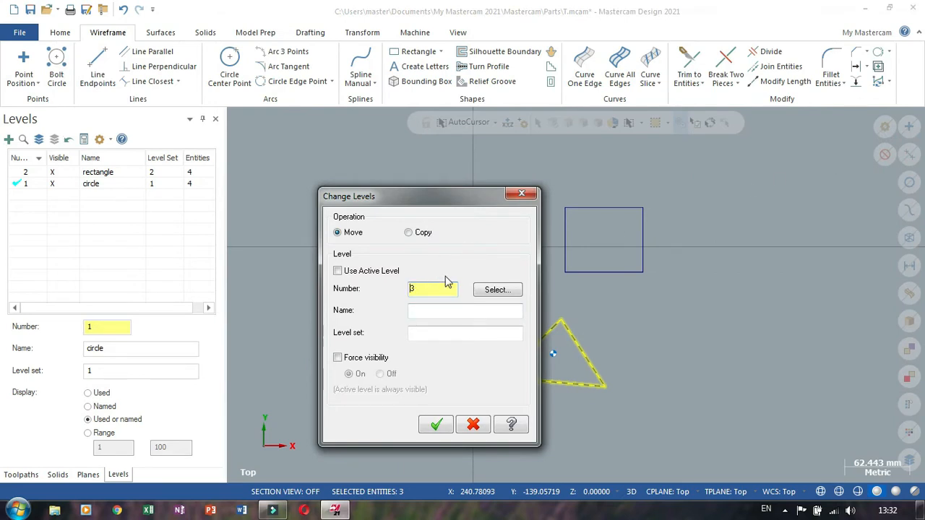
drag(418, 205, 411, 180)
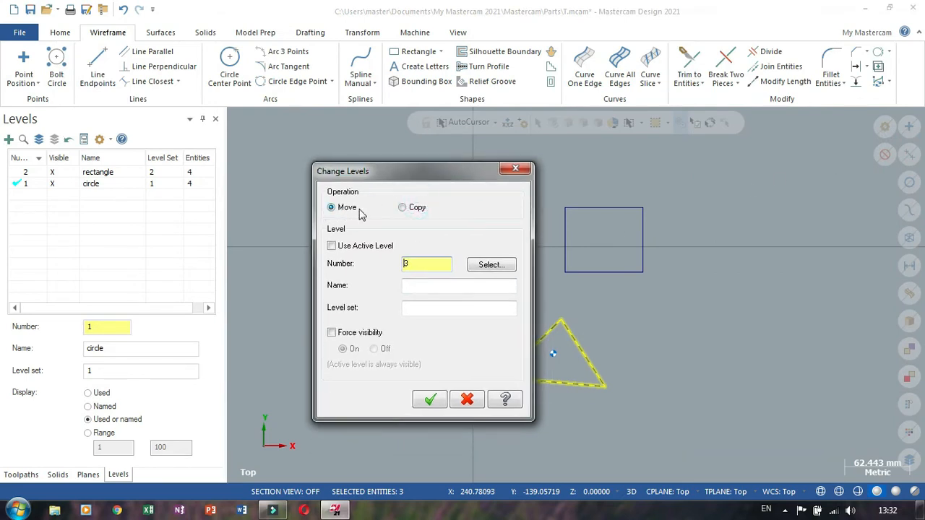
click(332, 246)
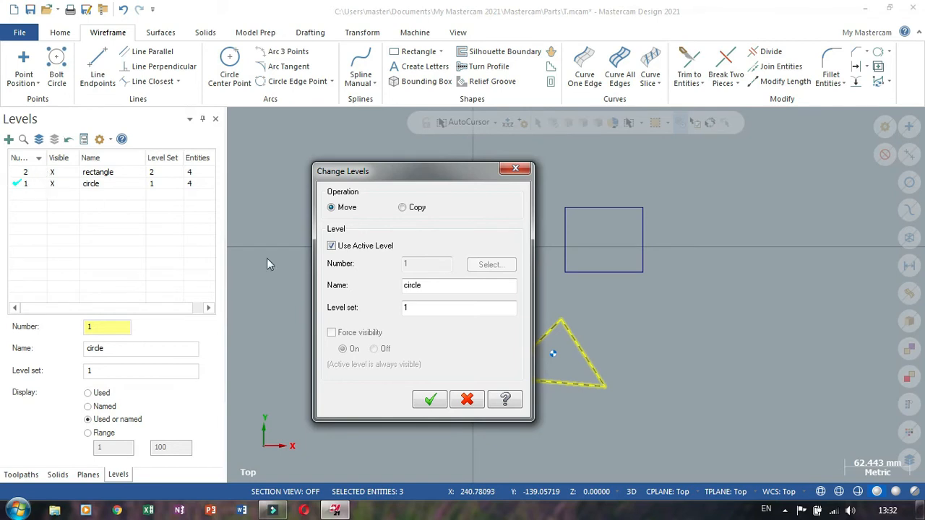
click(331, 246)
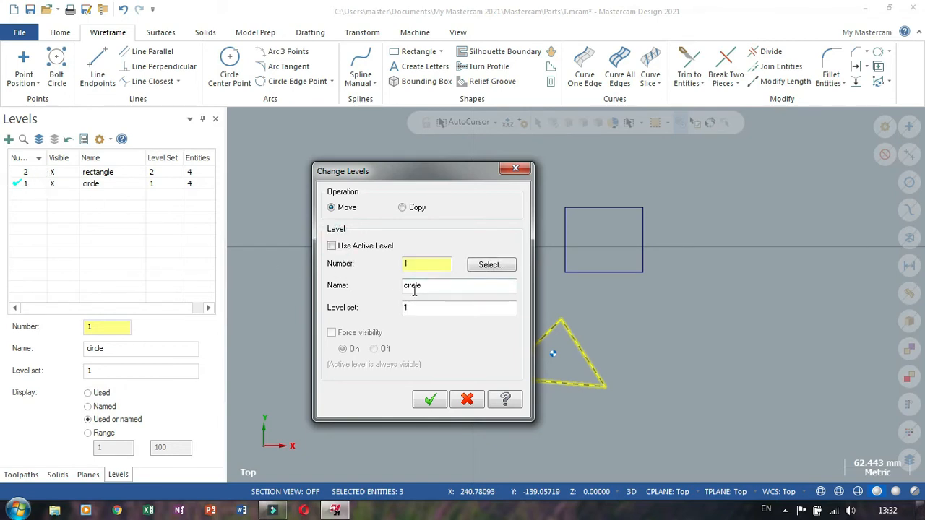
Move the selected triangle to level number 3, named segi tiga, with level set 3
click(425, 263)
double_click(419, 264)
text(3)
click(468, 283)
click(438, 308)
click(438, 308)
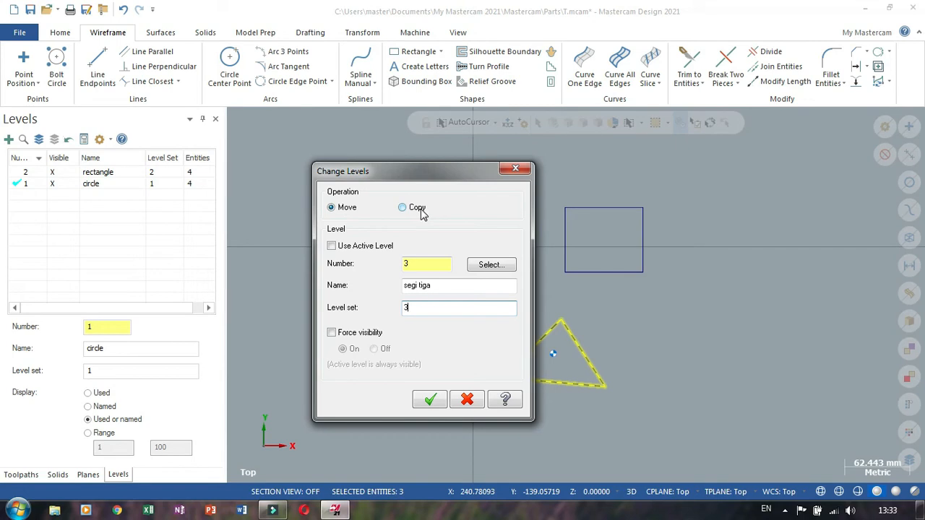
click(424, 401)
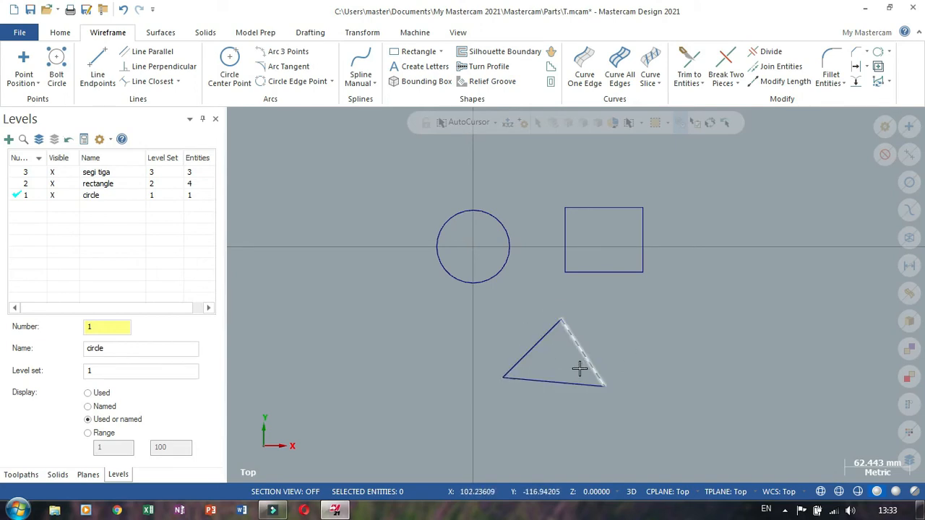
Make the rectangle level active and toggle the segi tiga level's visibility off and on to check its geometry
click(18, 186)
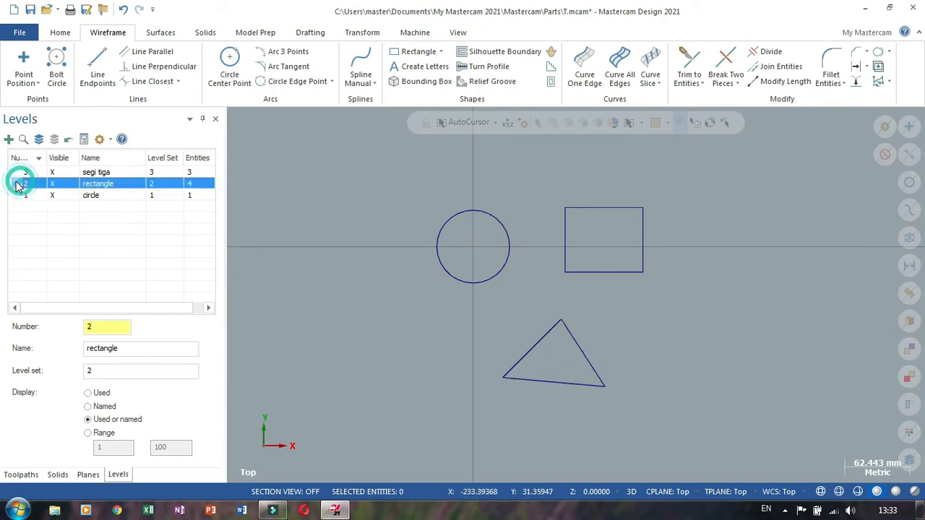
click(52, 173)
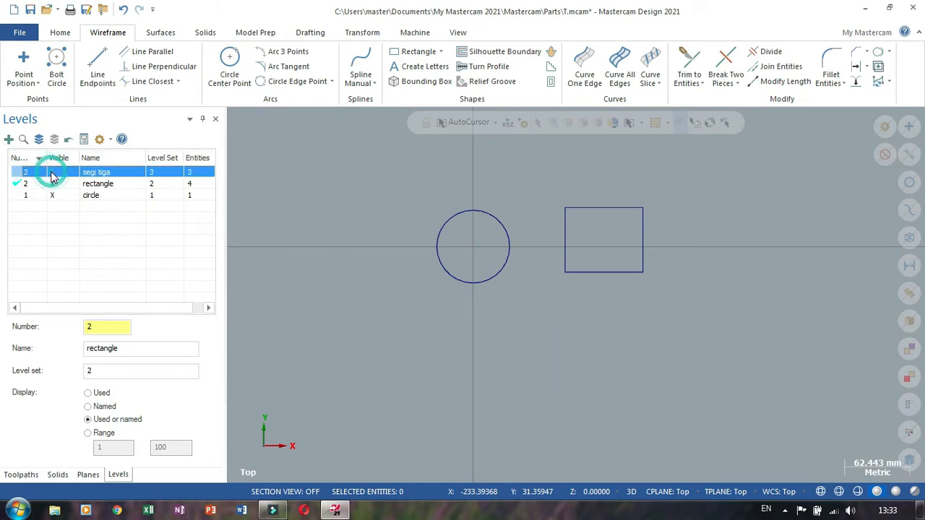
click(52, 174)
click(52, 174)
click(52, 174)
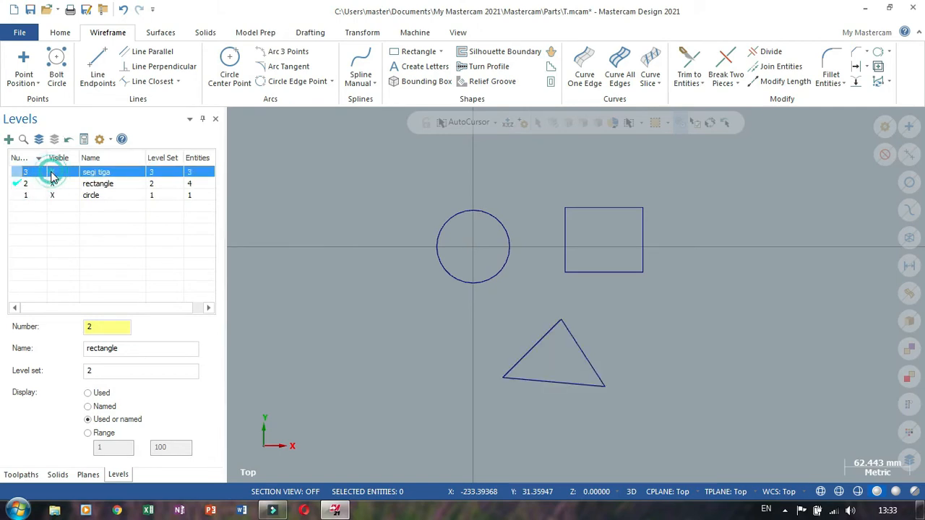
click(52, 174)
click(52, 174)
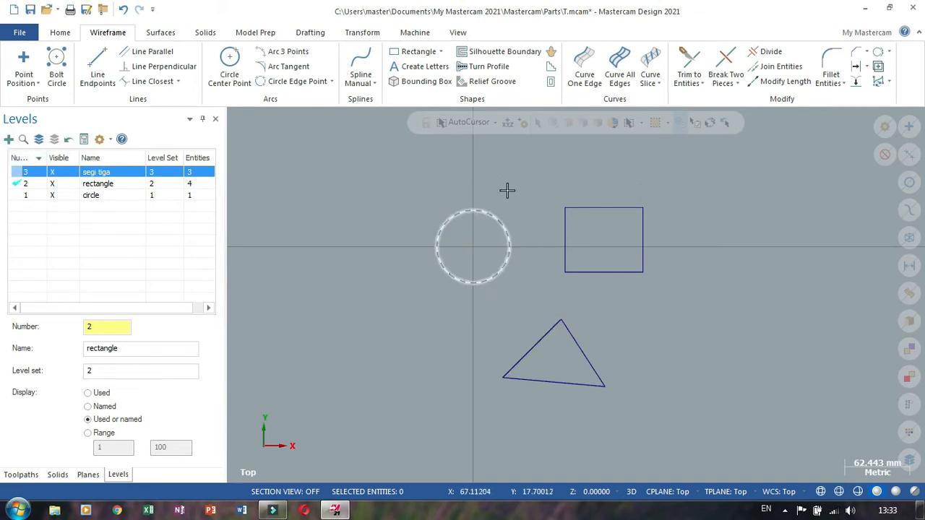
Add level 4 named dimension with level set 4 and make it the active level
click(8, 140)
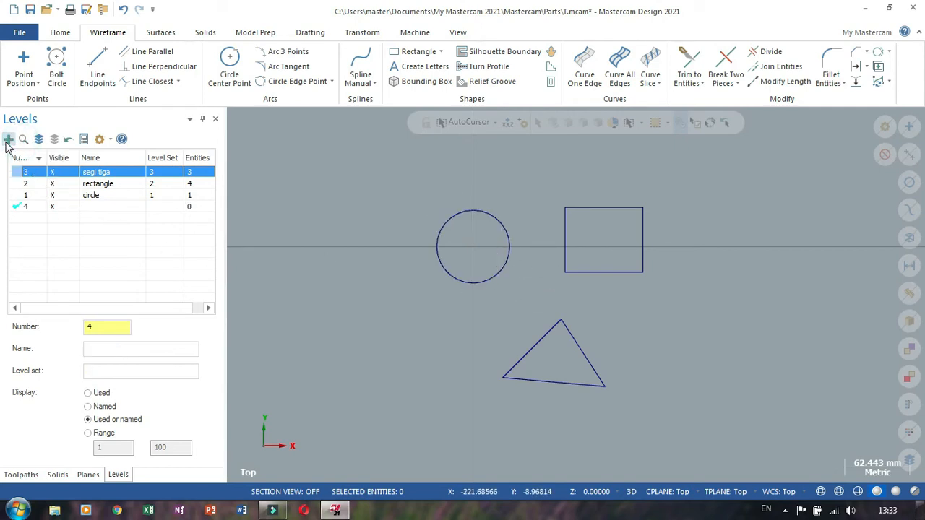
double_click(98, 207)
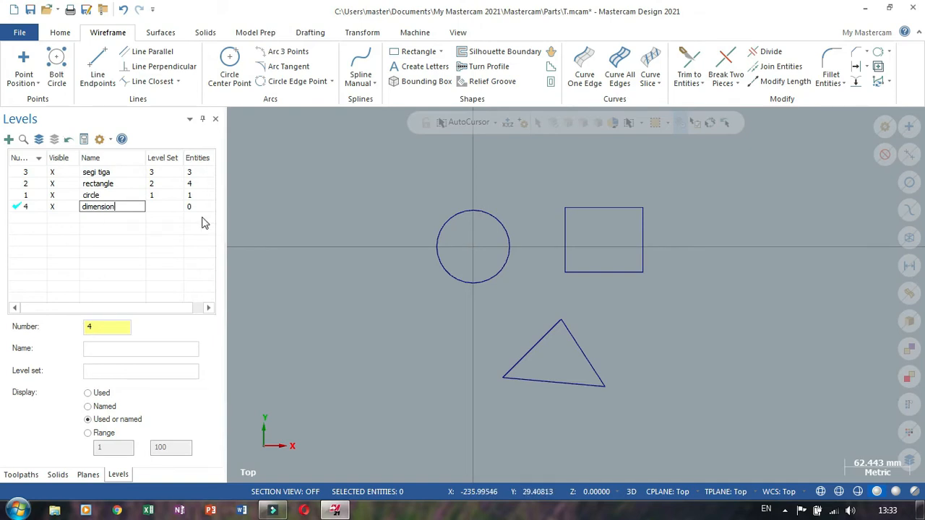
click(165, 211)
click(165, 209)
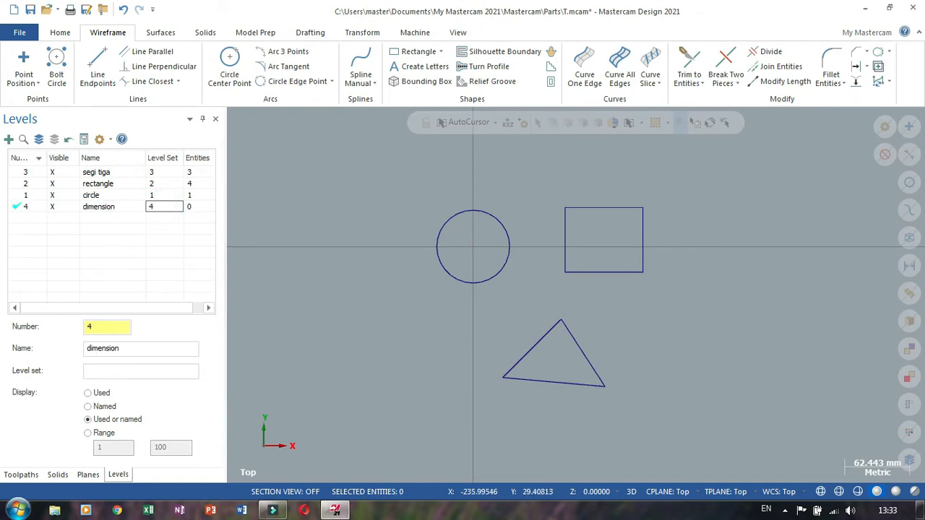
key(Return)
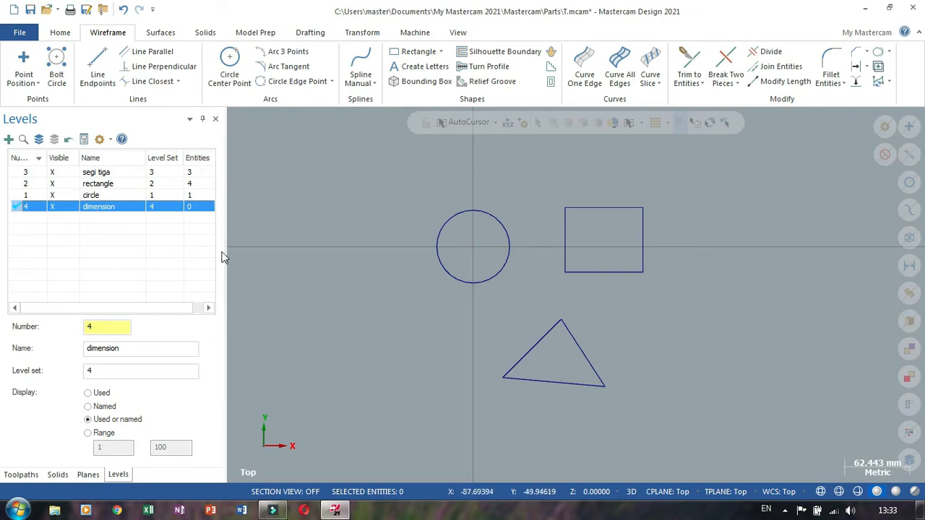
click(19, 187)
click(19, 209)
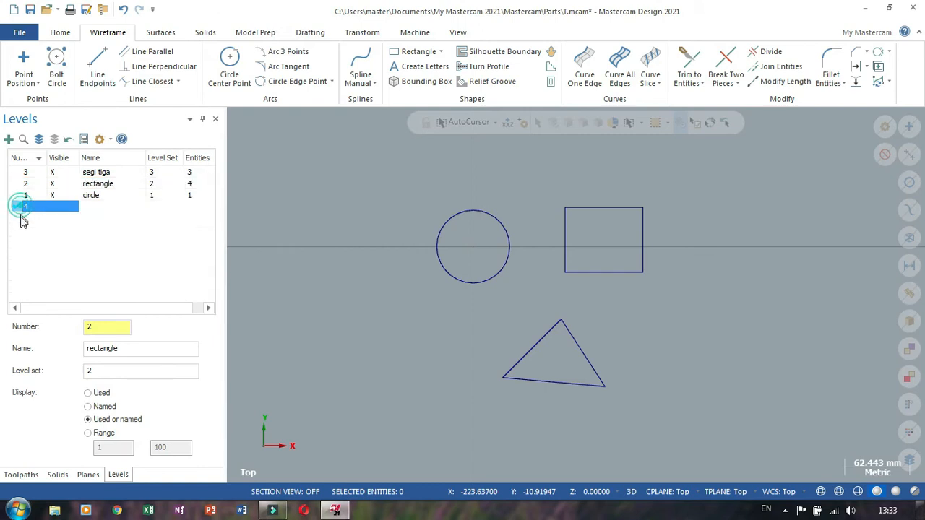
click(351, 276)
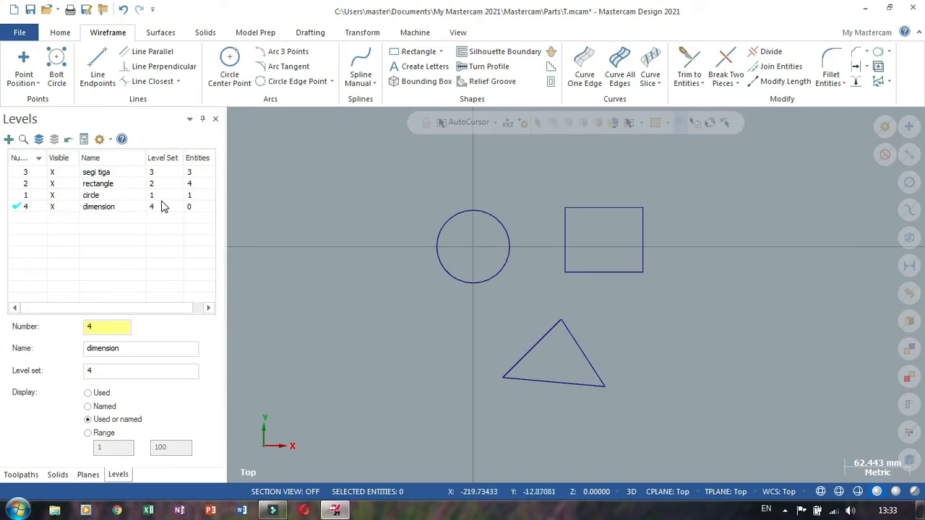
Draw a circle with a radius of about 67 mm to the left of the existing circle, on the dimension level
click(229, 64)
click(309, 253)
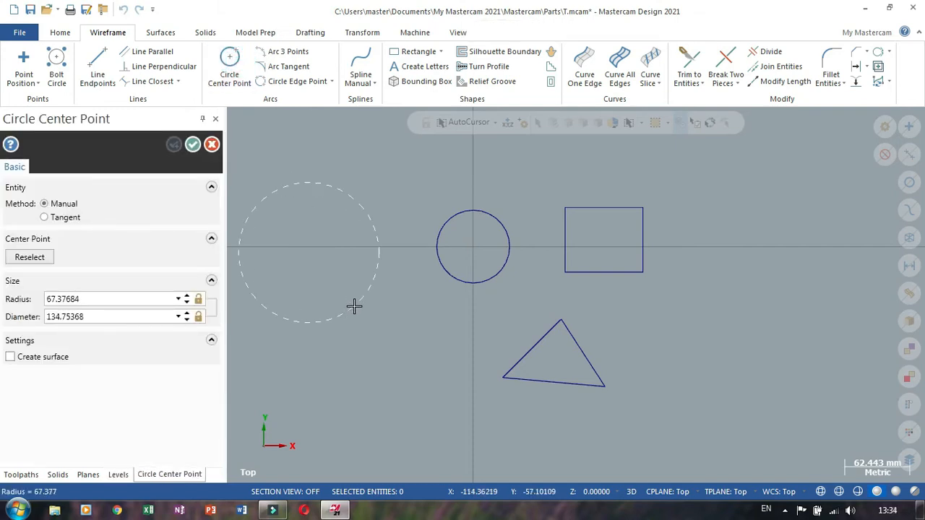
click(355, 306)
click(192, 144)
key(Escape)
scroll(556, 233, down, 1)
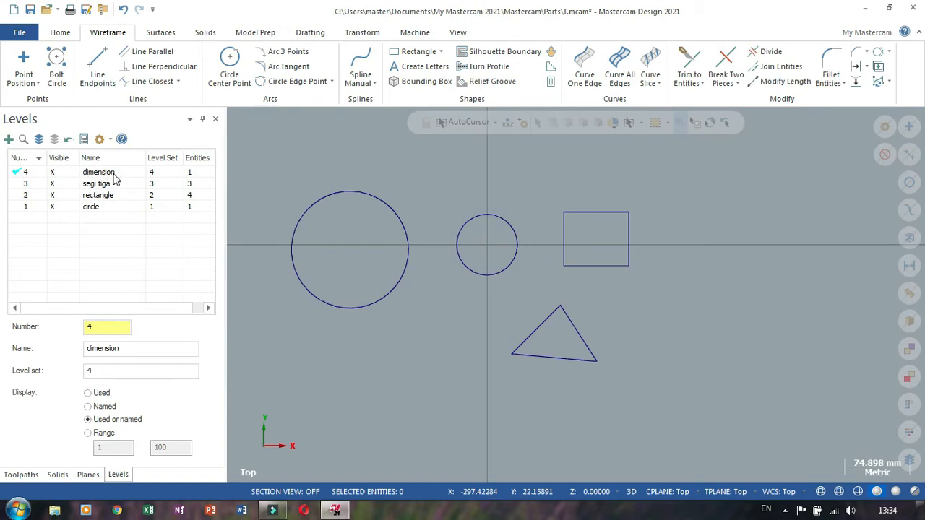
Hide the segi tiga, rectangle and circle levels and show them again to check what belongs to the dimension level
click(57, 186)
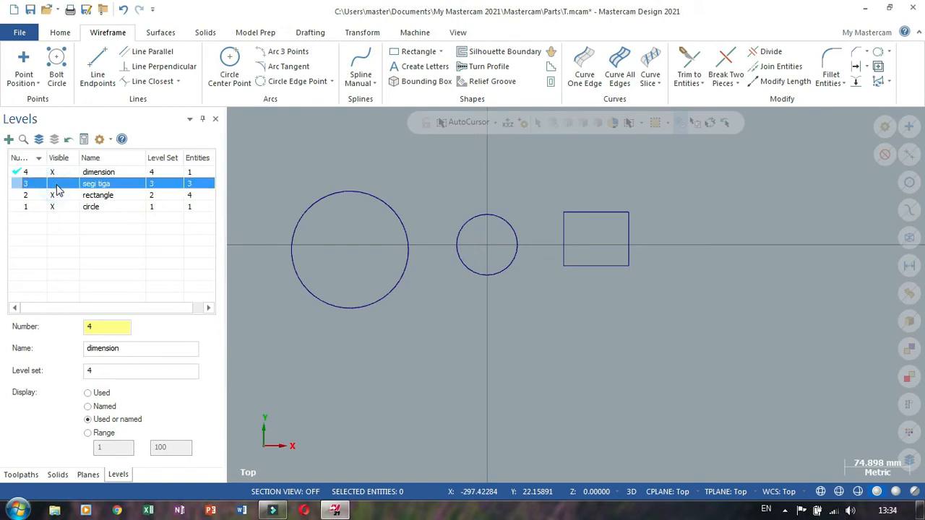
click(52, 198)
click(52, 207)
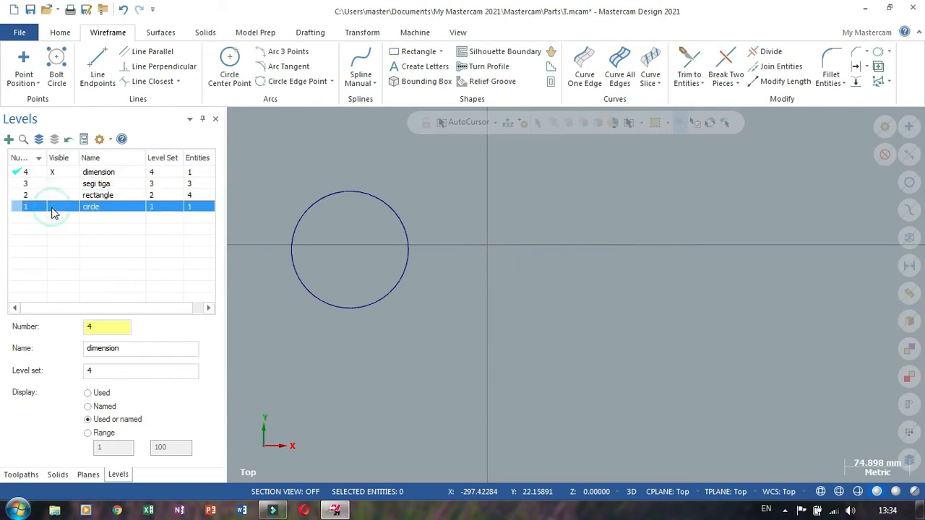
click(53, 208)
click(54, 195)
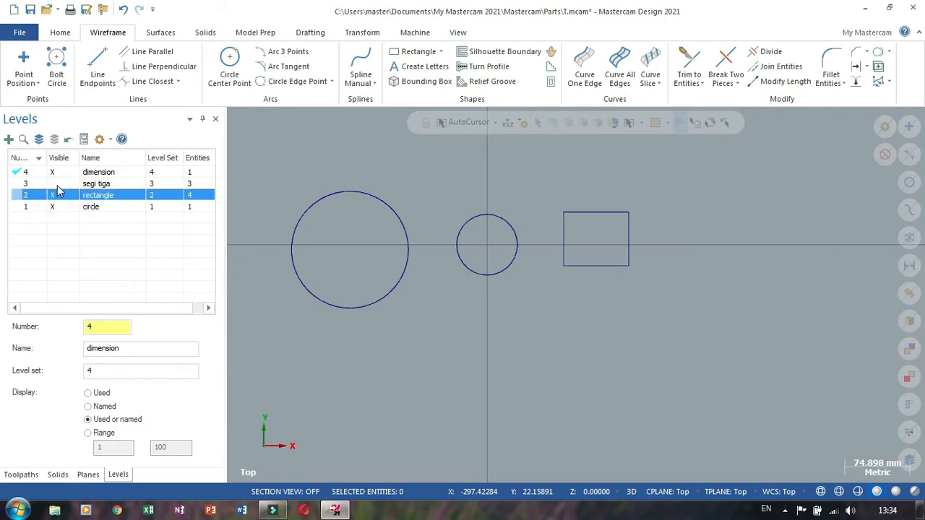
click(58, 184)
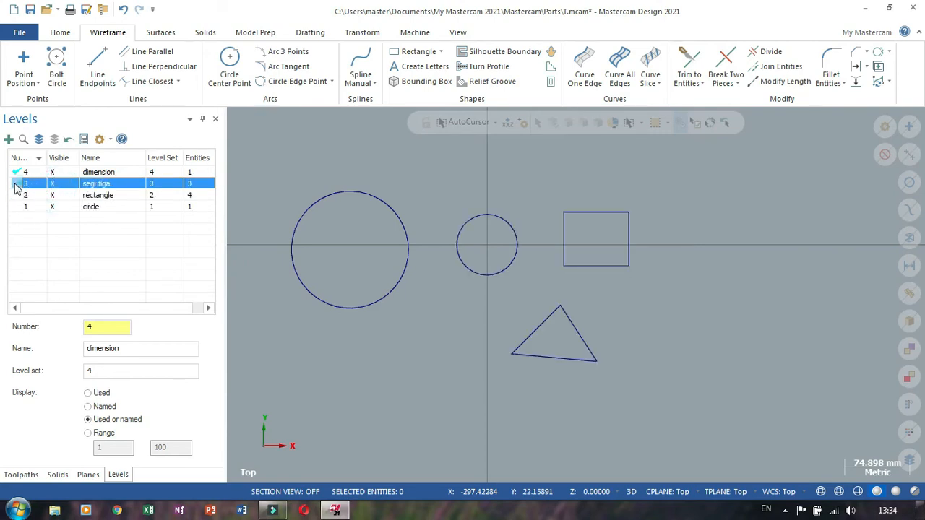
Make the segi tiga level active and toggle the dimension level's visibility off and on to check its geometry
click(17, 184)
click(56, 172)
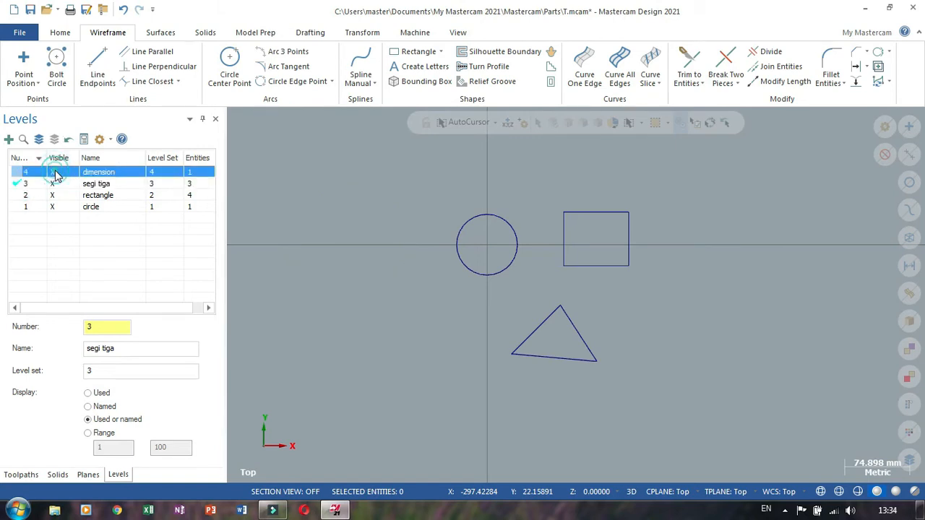
click(56, 172)
click(56, 172)
click(55, 173)
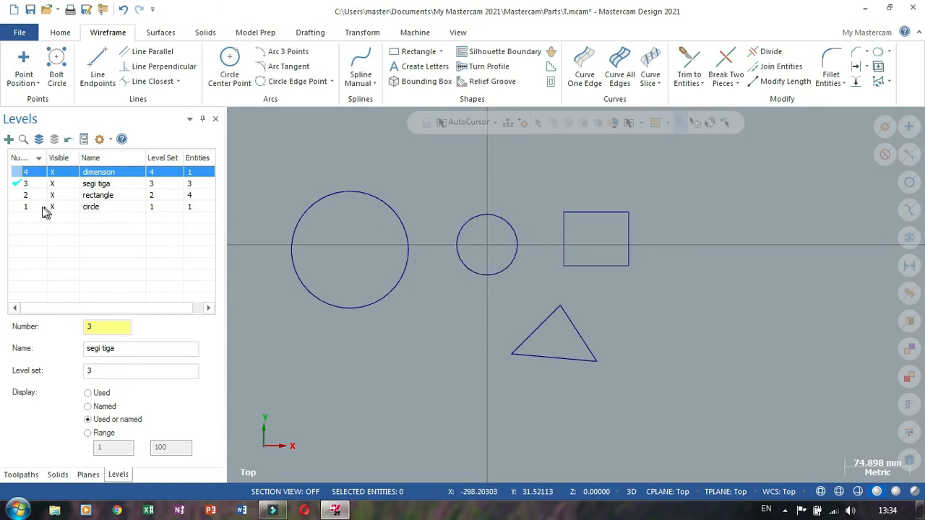
Move the large circle from the dimension level to level 1, circle, and make the dimension level active
drag(422, 347, 278, 179)
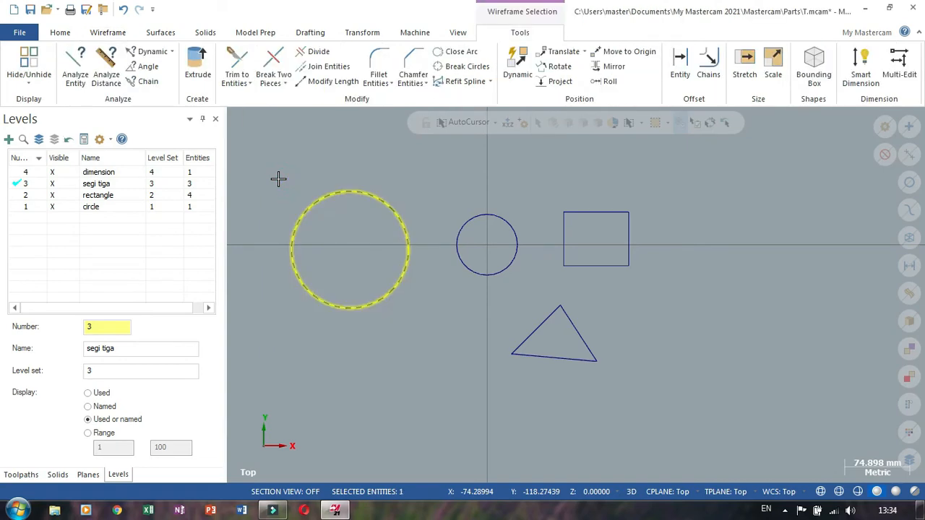
right_click(278, 179)
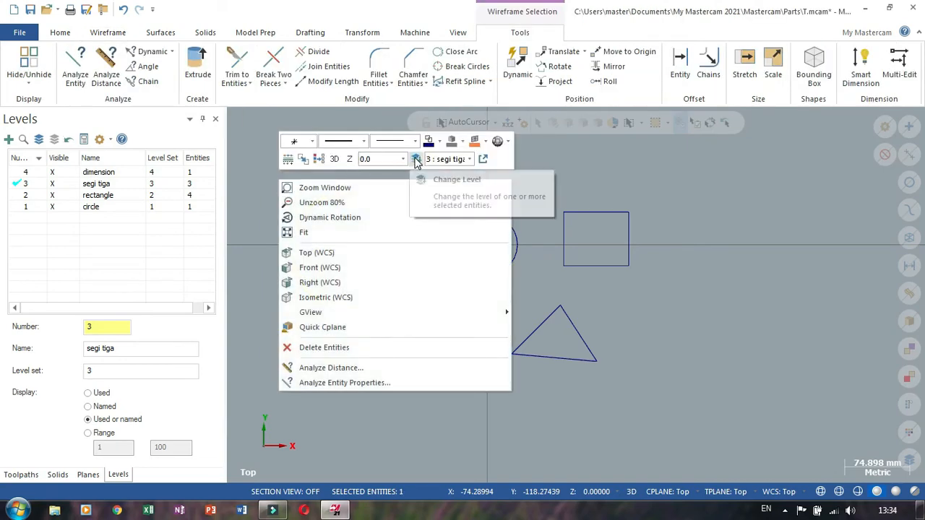
click(416, 159)
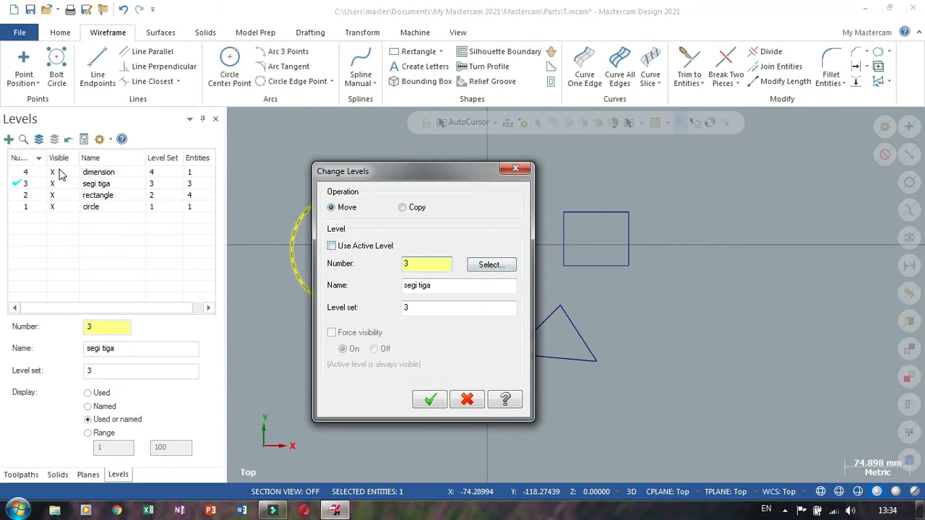
click(490, 265)
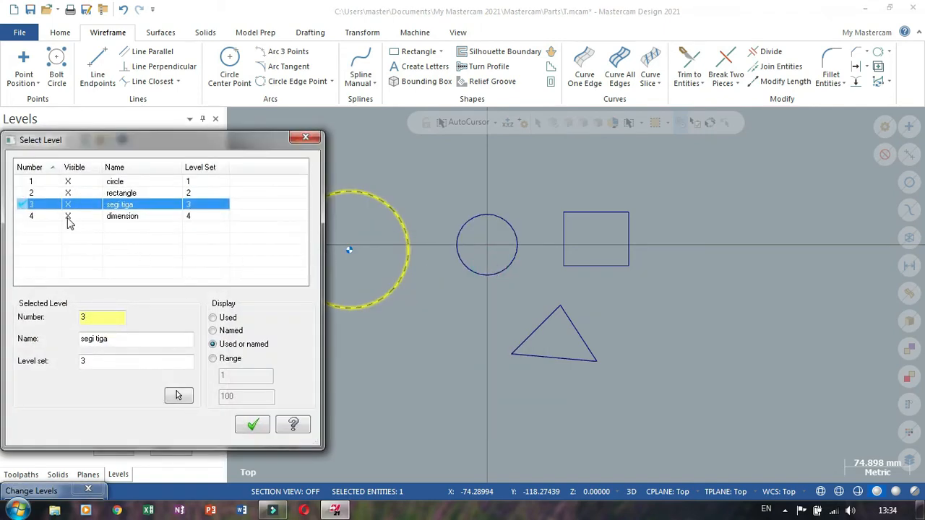
click(33, 182)
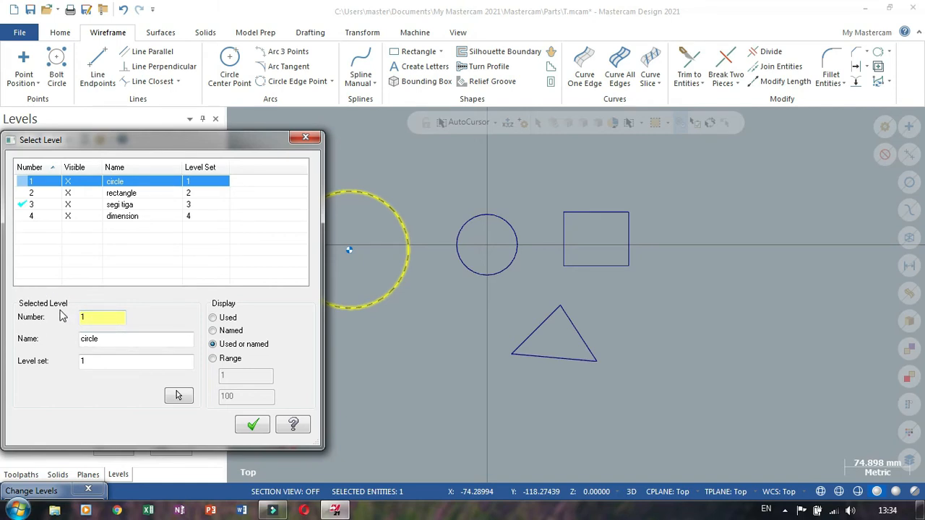
click(253, 425)
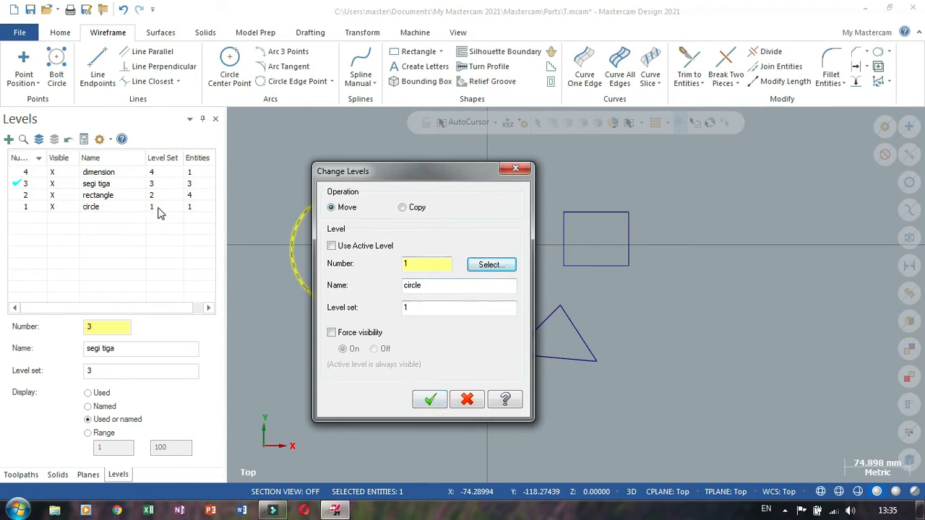
click(430, 400)
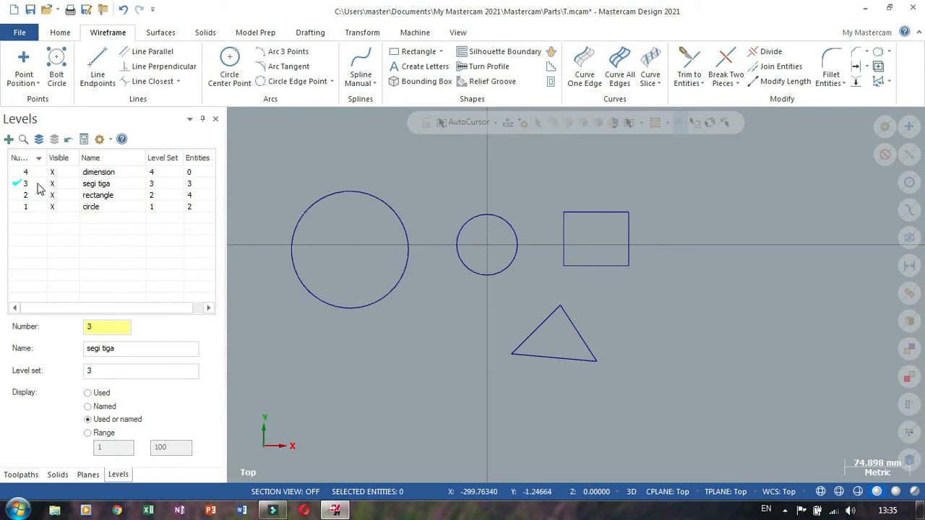
click(19, 173)
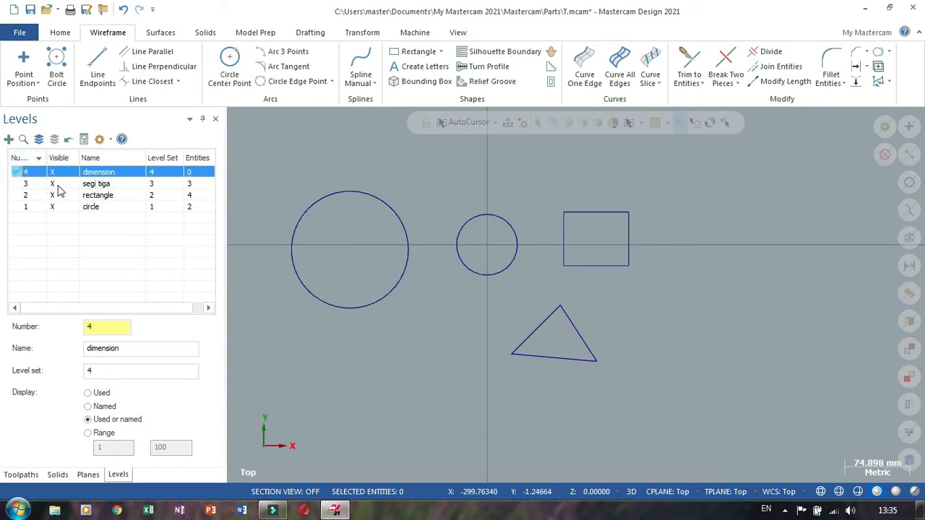
Toggle the circle level's visibility off and on to check which geometry belongs to it
click(49, 208)
click(49, 208)
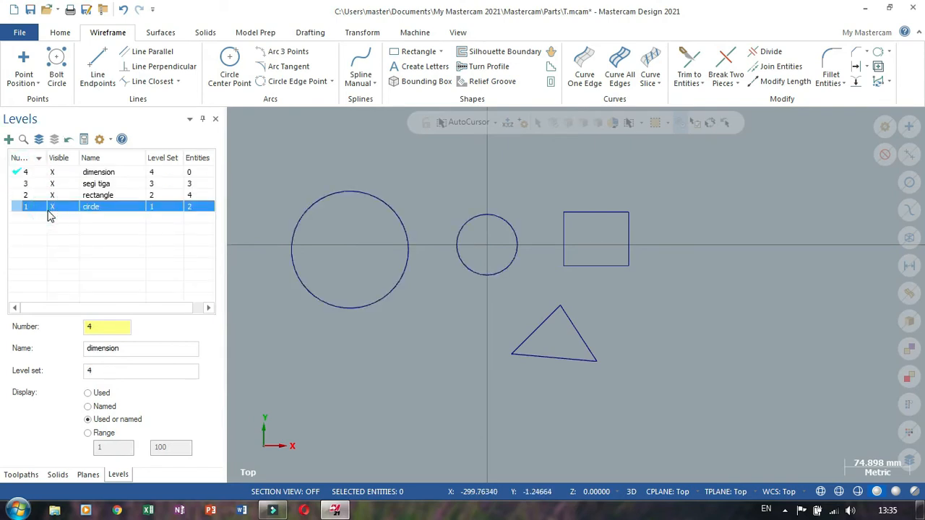
click(49, 208)
click(49, 208)
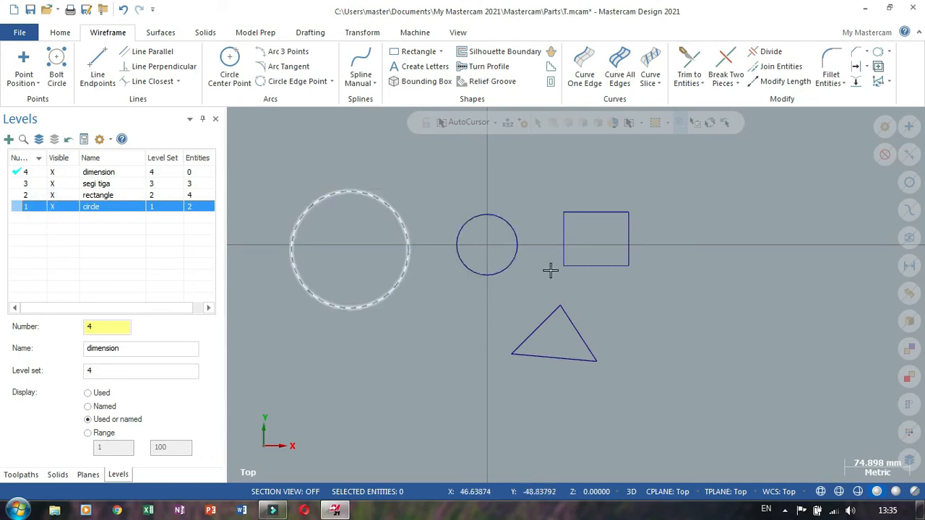
scroll(720, 284, down, 1)
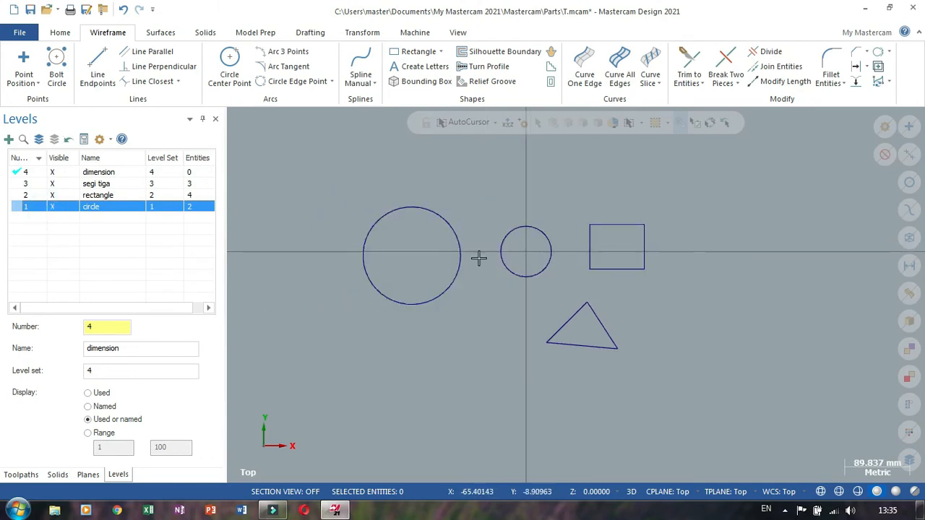
Add Smart Dimension diameters to both circles on the dimension level, placing the large circle's below it and the small circle's above it
click(52, 174)
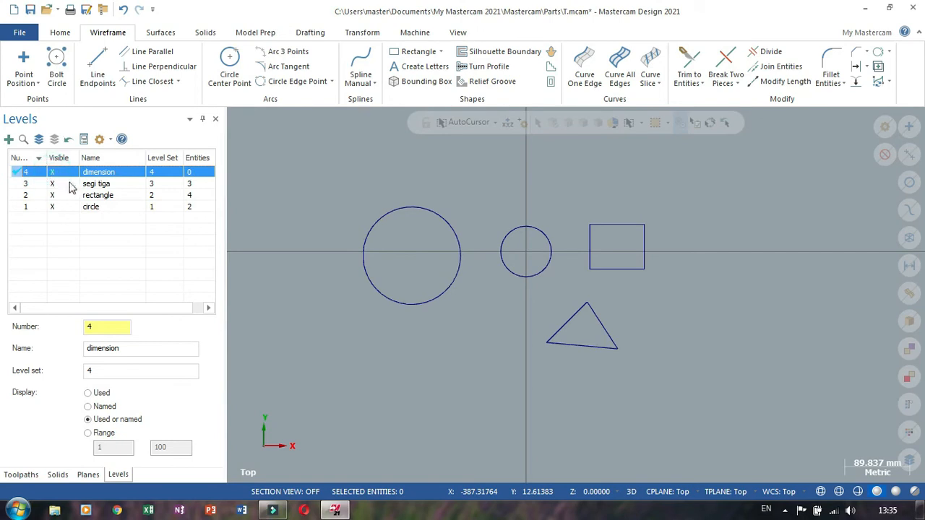
click(321, 36)
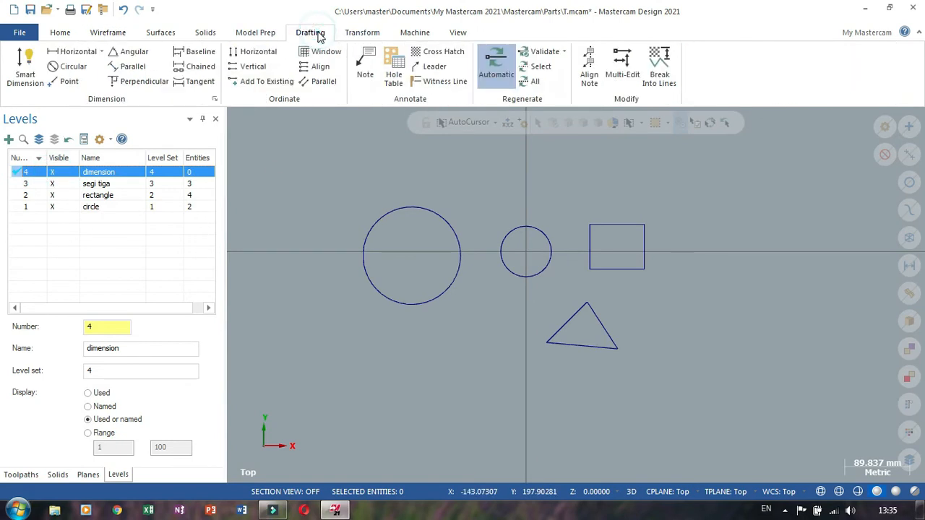
click(26, 75)
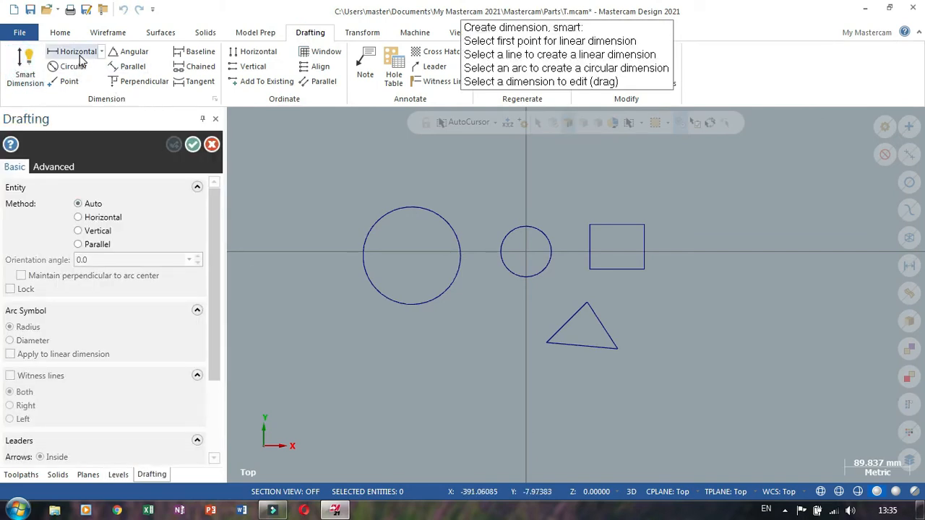
click(404, 304)
click(410, 348)
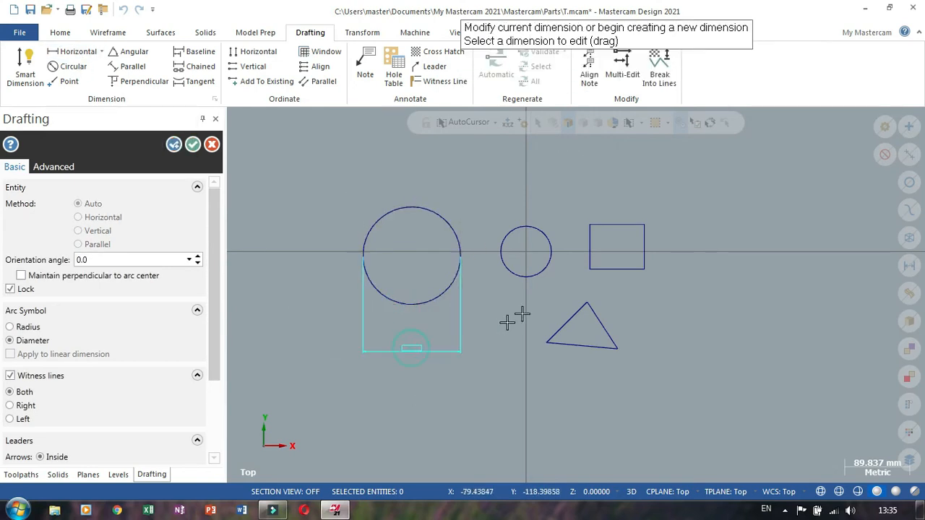
click(520, 276)
click(526, 194)
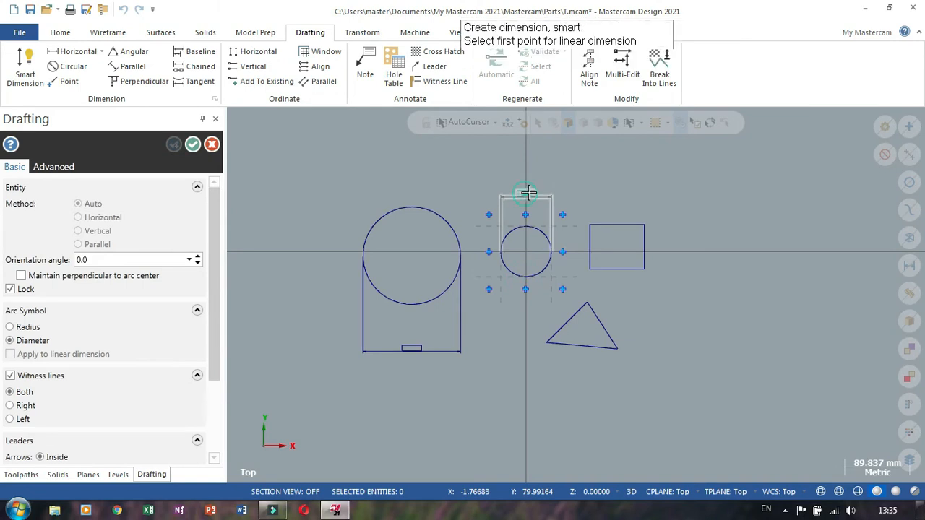
Dimension the rectangle's upper edge above it and the lower half of its right edge, from midpoint to corner, beside it
click(620, 223)
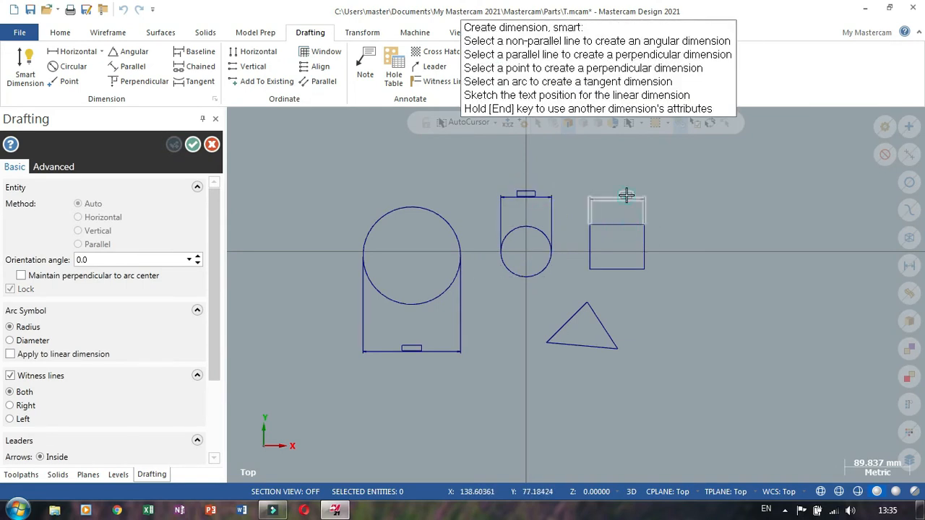
click(626, 196)
scroll(697, 242, up, 3)
scroll(686, 259, up, 3)
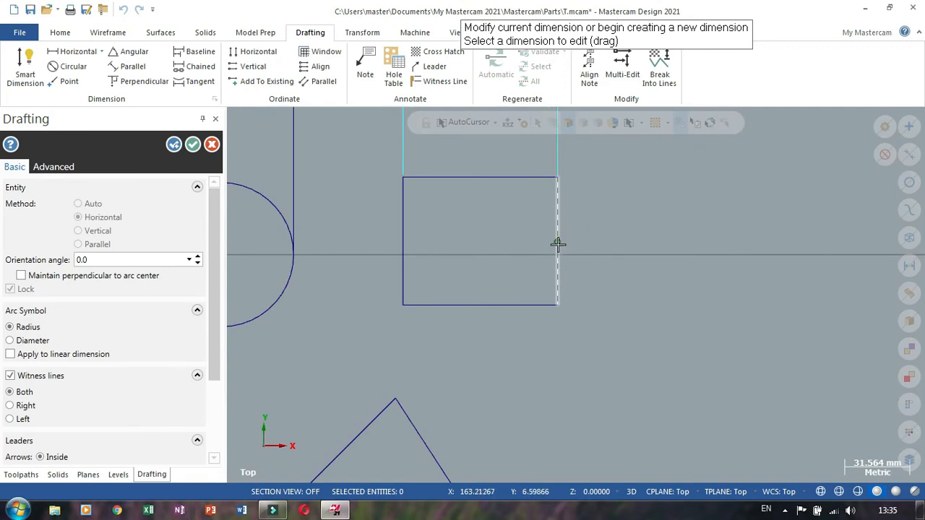
click(558, 243)
click(558, 308)
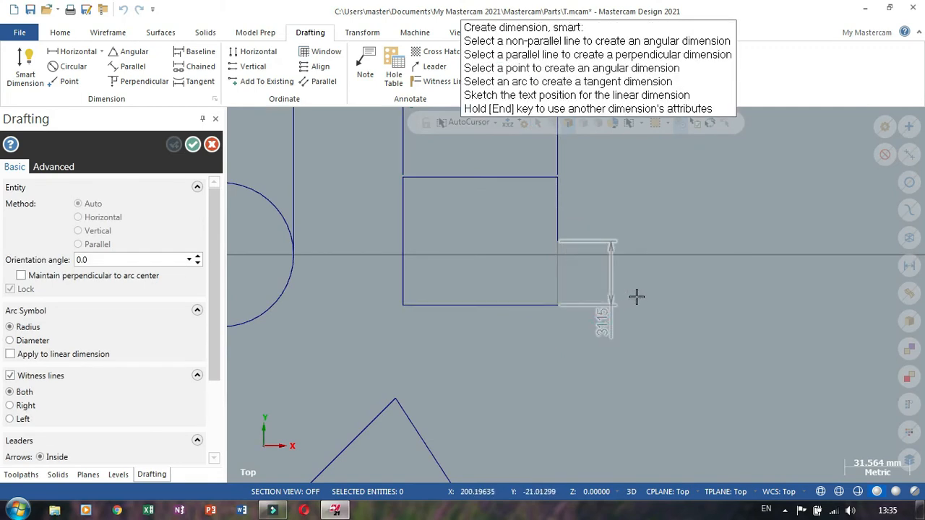
click(631, 277)
scroll(742, 316, down, 1)
scroll(742, 316, down, 2)
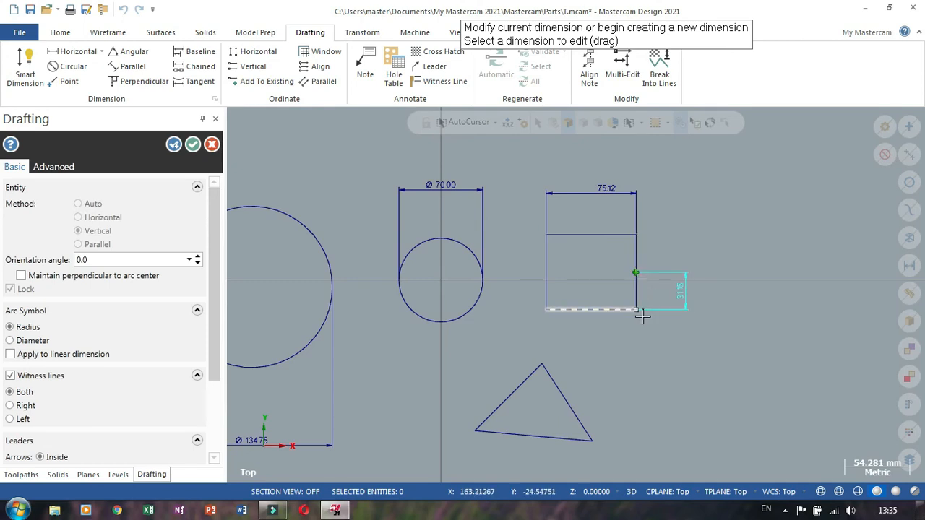
Dimension the rectangle's lower edge, placing the dimension below the rectangle
scroll(604, 328, up, 2)
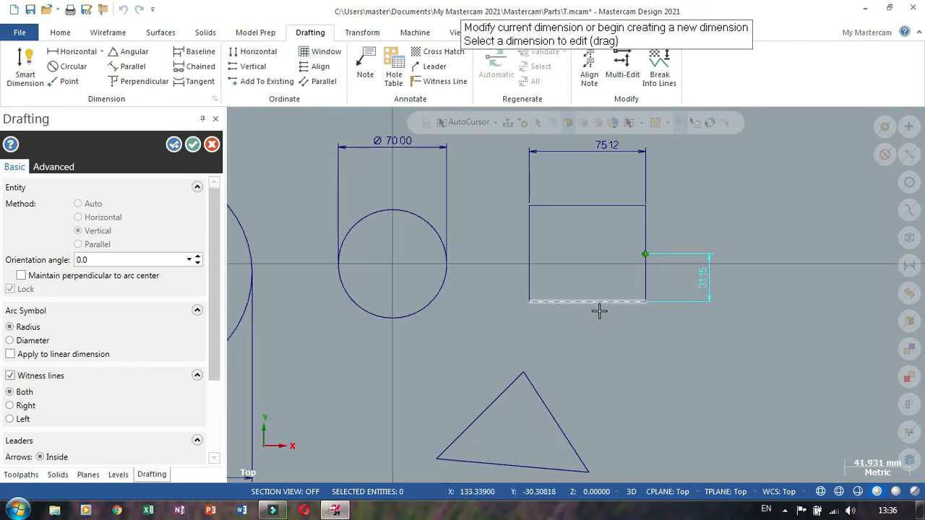
click(599, 309)
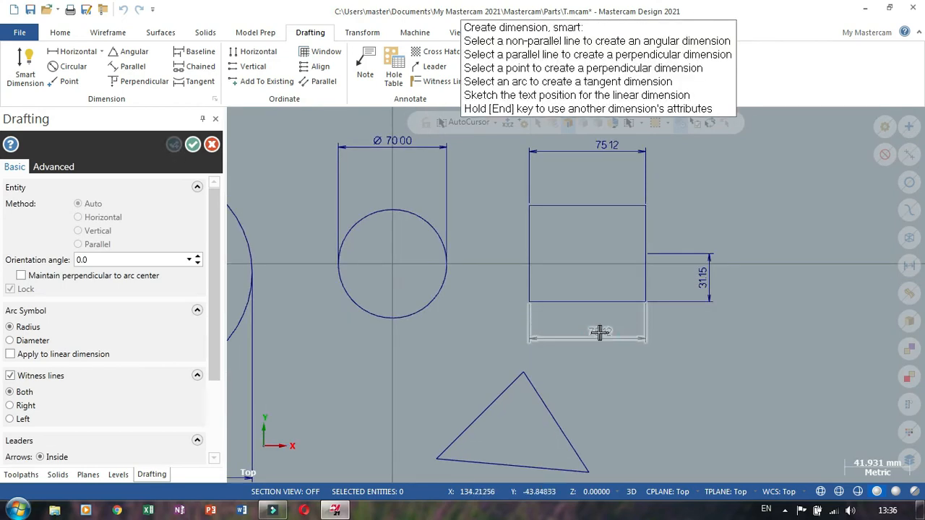
scroll(727, 330, down, 1)
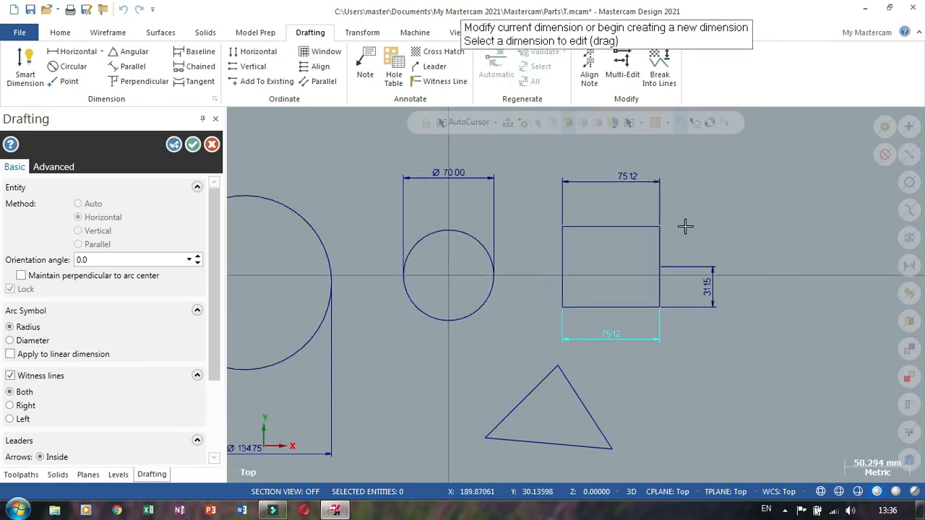
scroll(665, 209, down, 2)
Dimension all three sides of the triangle with parallel dimensions placed outside it, and finish dimensioning
click(611, 345)
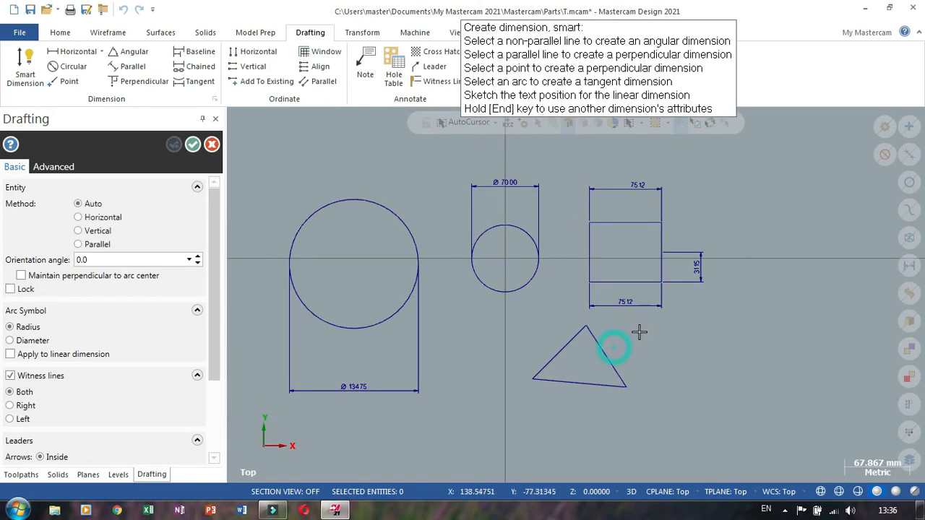
click(631, 337)
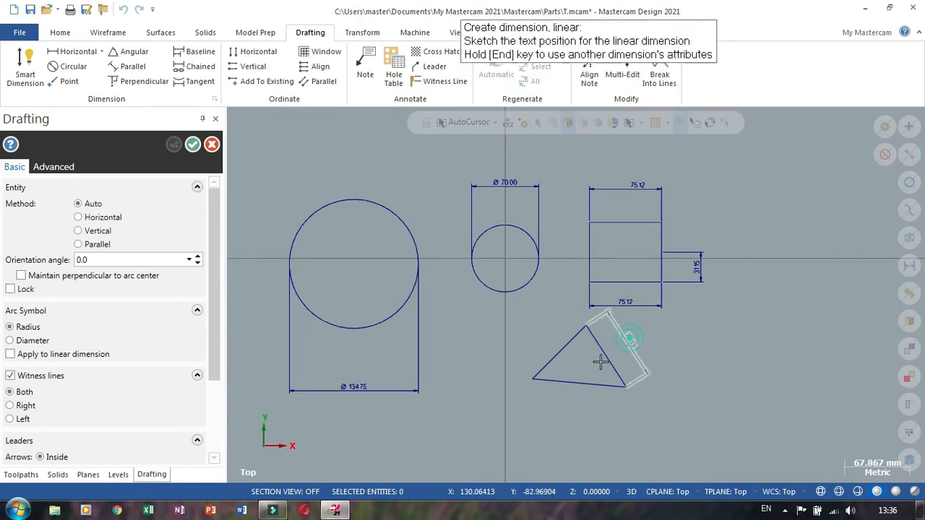
click(630, 338)
click(582, 390)
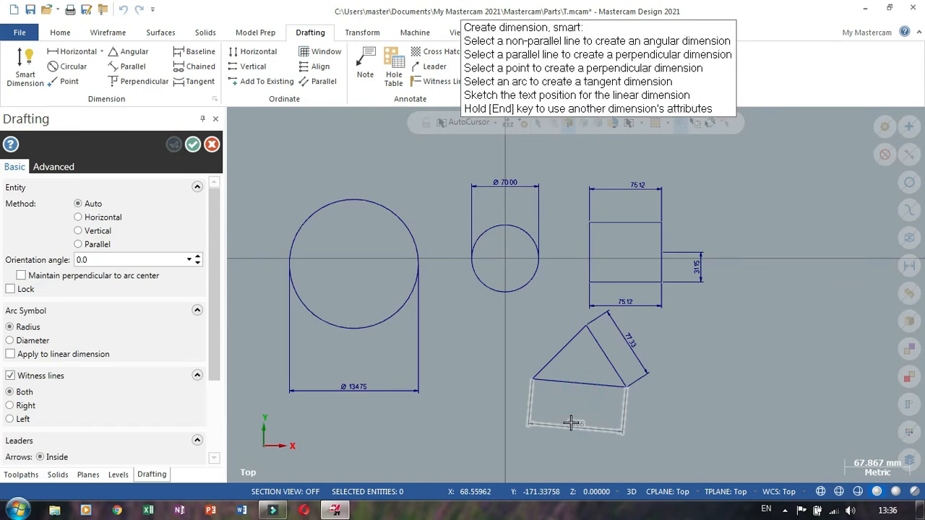
click(576, 427)
click(569, 341)
click(544, 322)
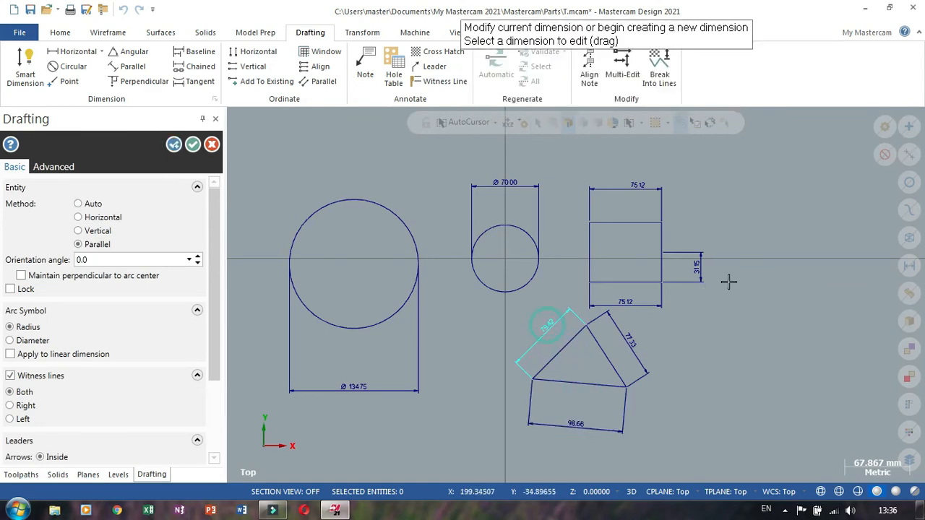
scroll(722, 306, down, 4)
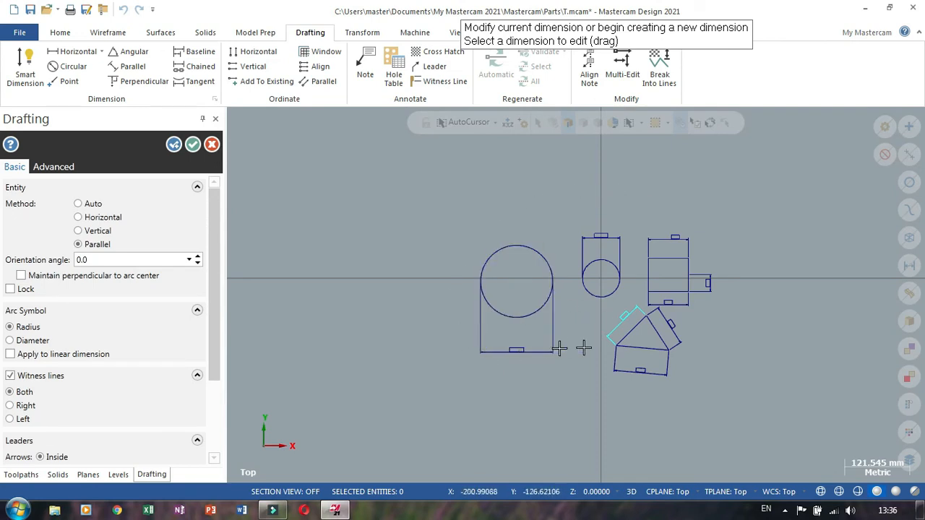
click(195, 147)
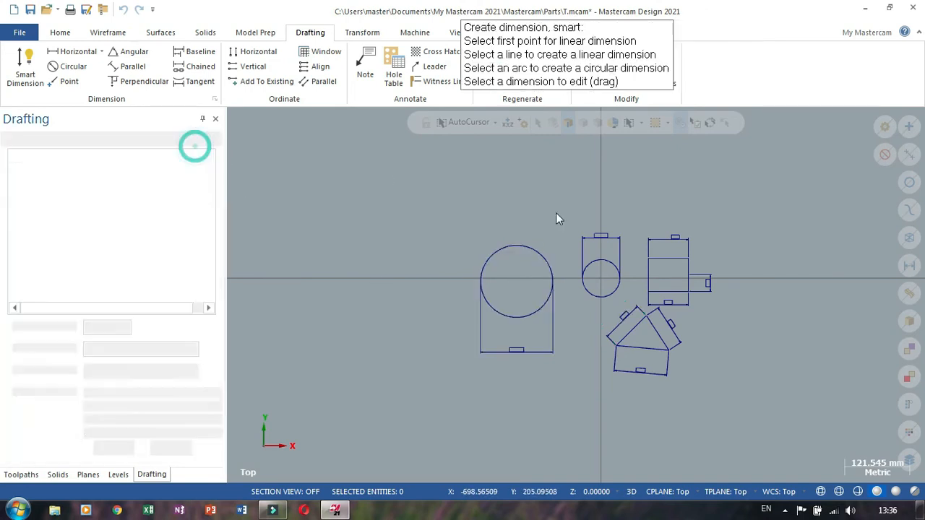
Make the segi tiga, rectangle and circle levels active in turn, ending with level 1, circle
scroll(571, 208, down, 2)
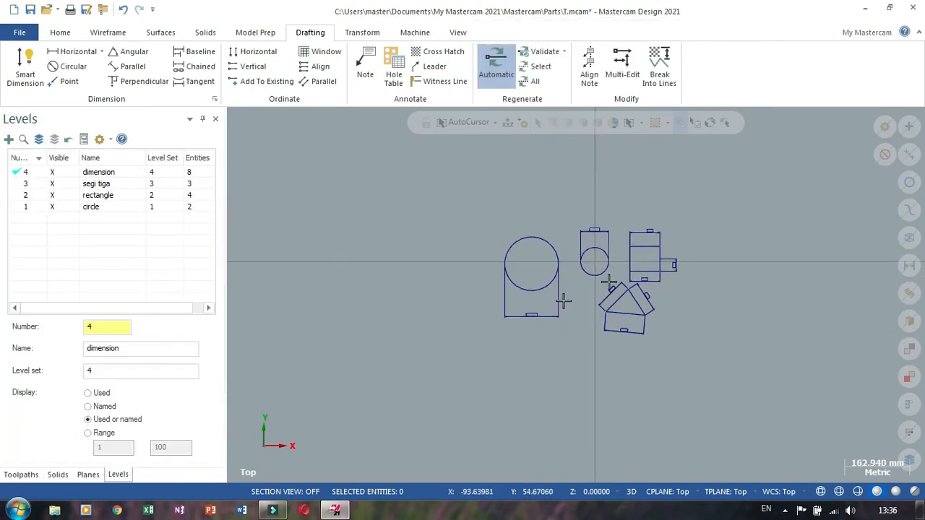
scroll(756, 280, up, 3)
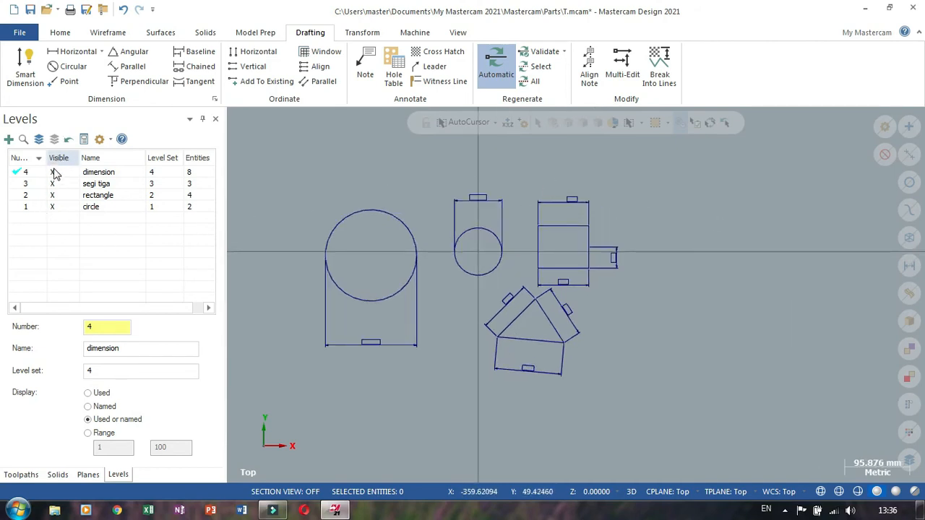
click(18, 185)
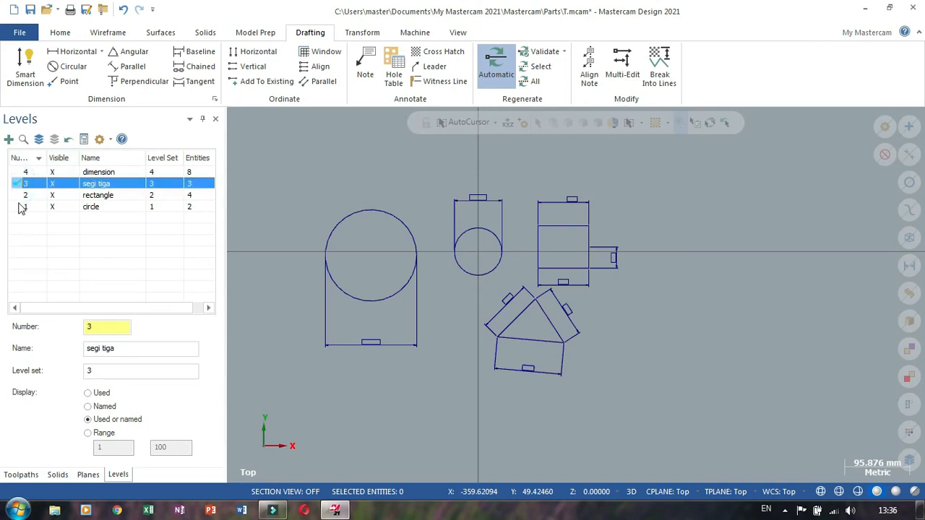
click(18, 196)
click(19, 207)
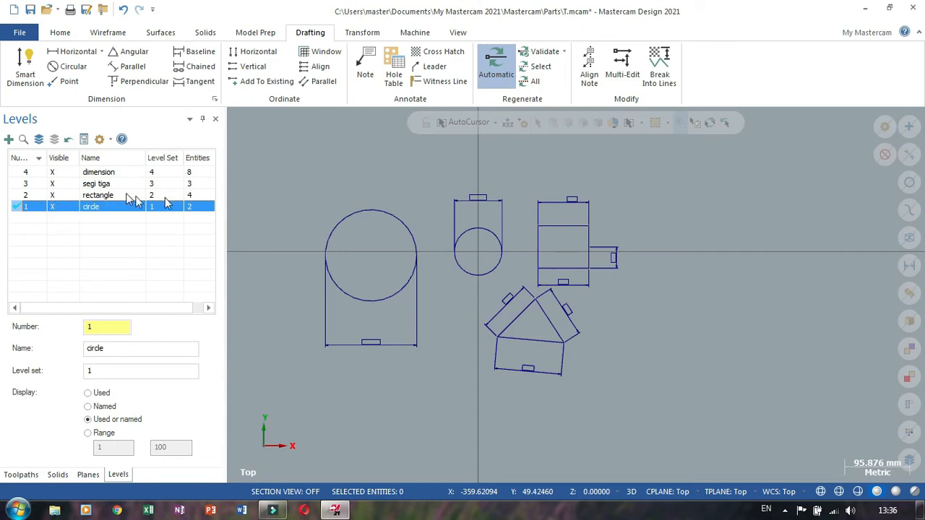
Hide and show the dimension level repeatedly to check that it controls all the dimensions
click(54, 177)
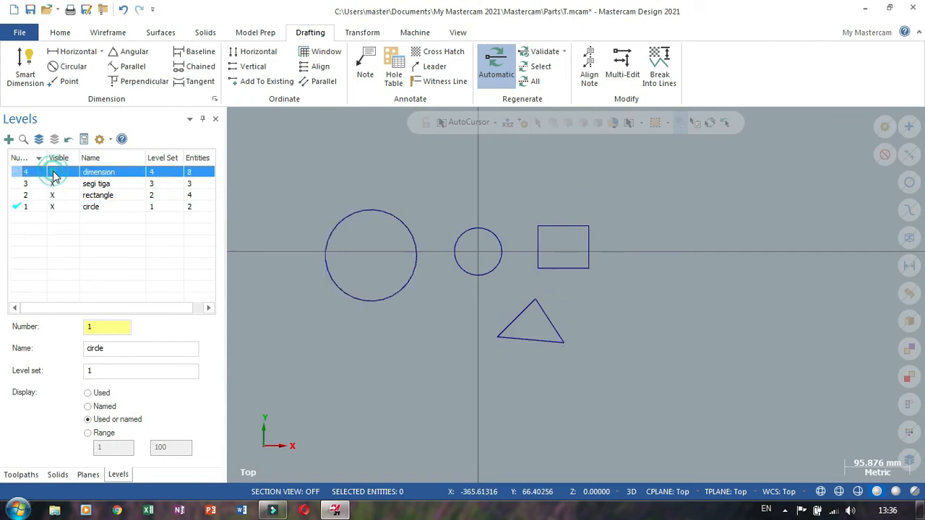
click(53, 176)
click(53, 175)
click(54, 176)
click(54, 176)
click(54, 176)
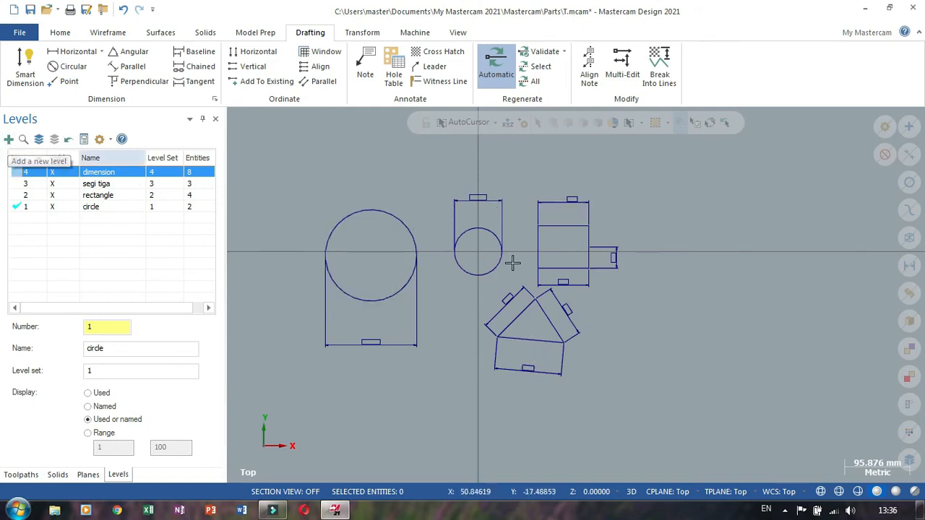
right_click(657, 246)
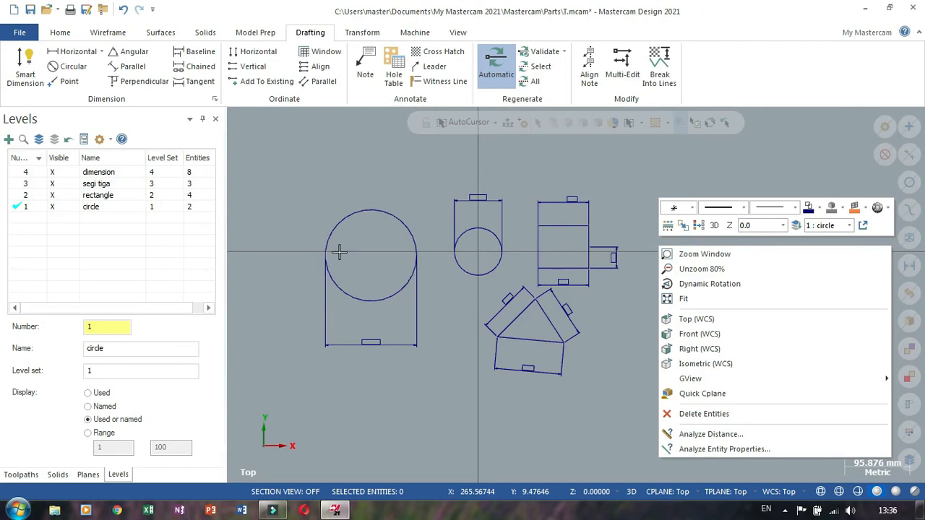
click(404, 177)
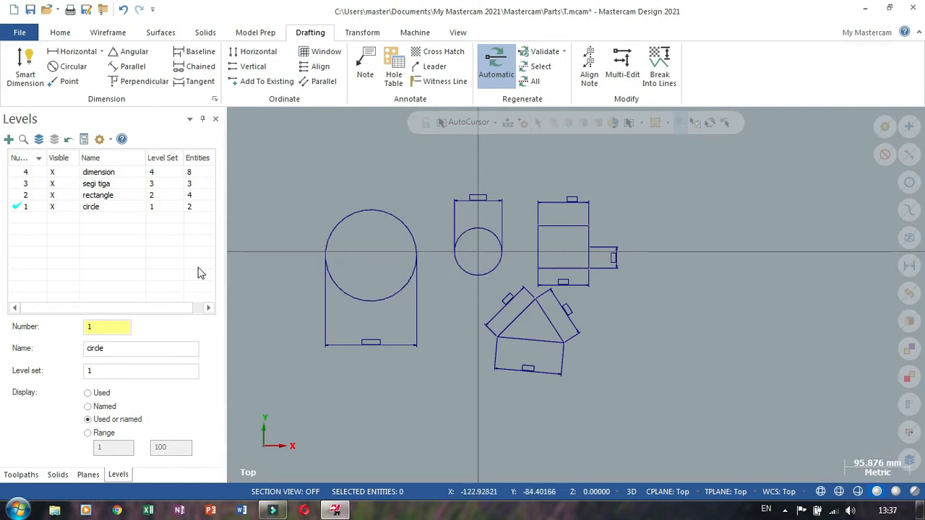
Extrude the small circle at the origin upward about 62 mm as a new solid body, working in the isometric view
click(205, 34)
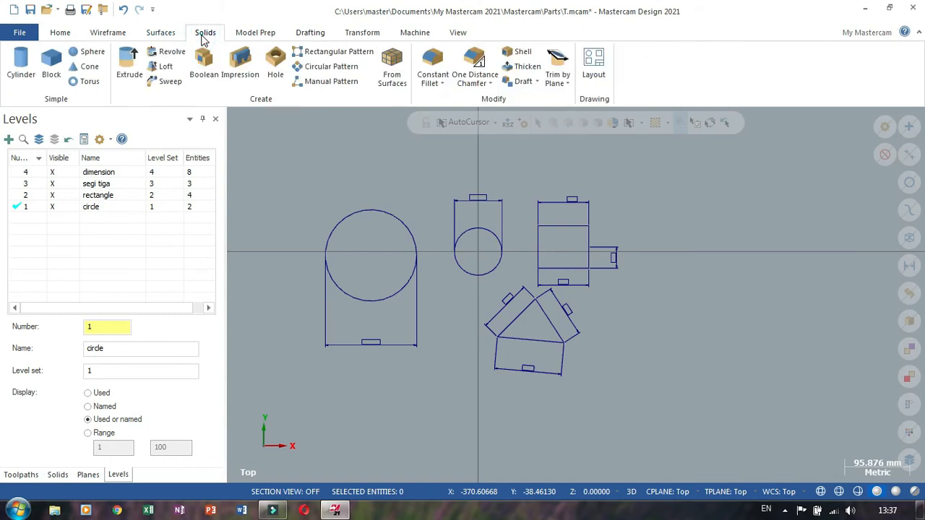
click(125, 71)
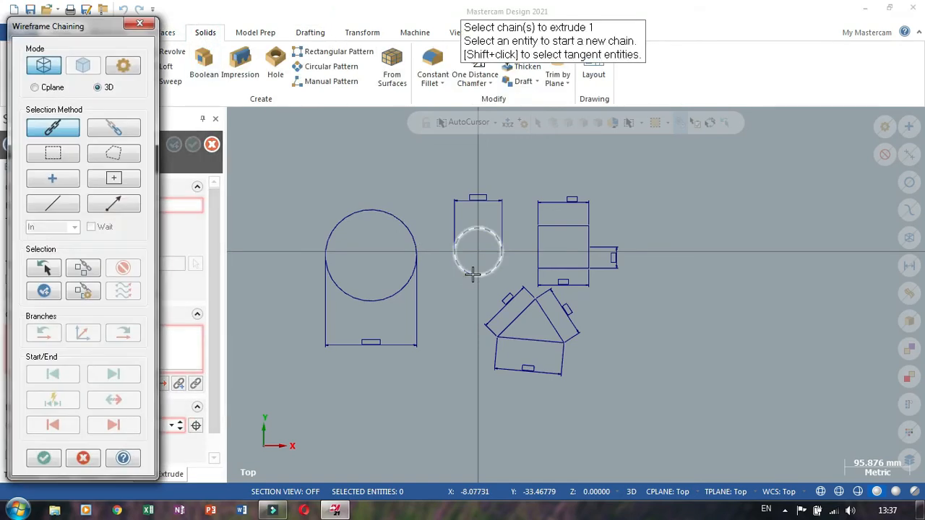
click(472, 274)
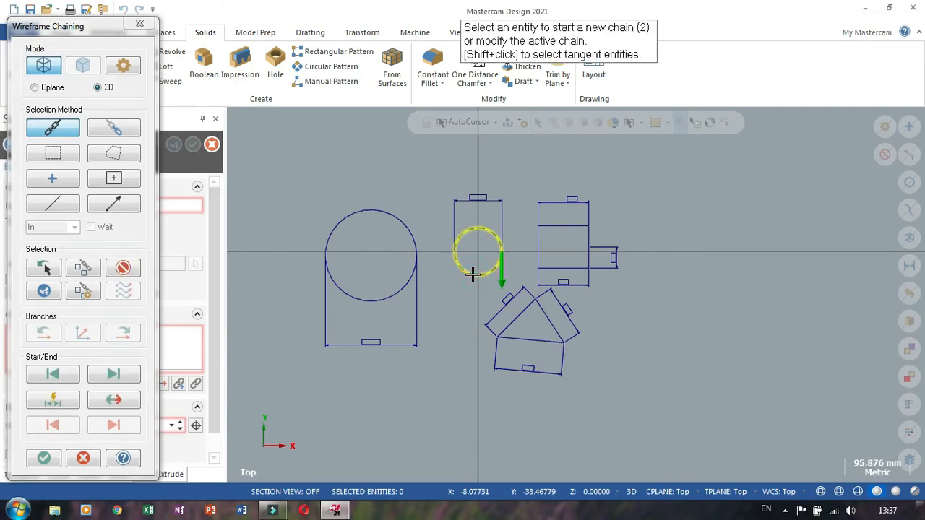
right_click(660, 292)
click(715, 362)
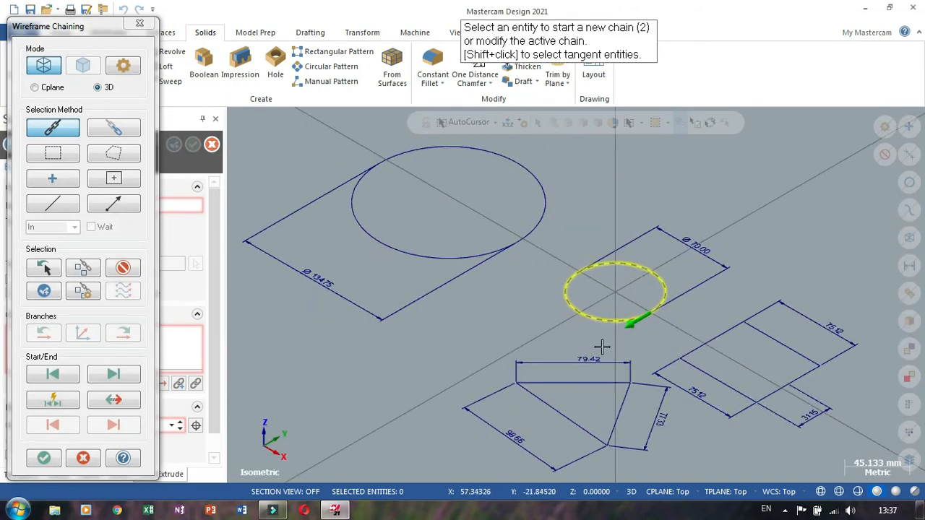
scroll(464, 267, down, 1)
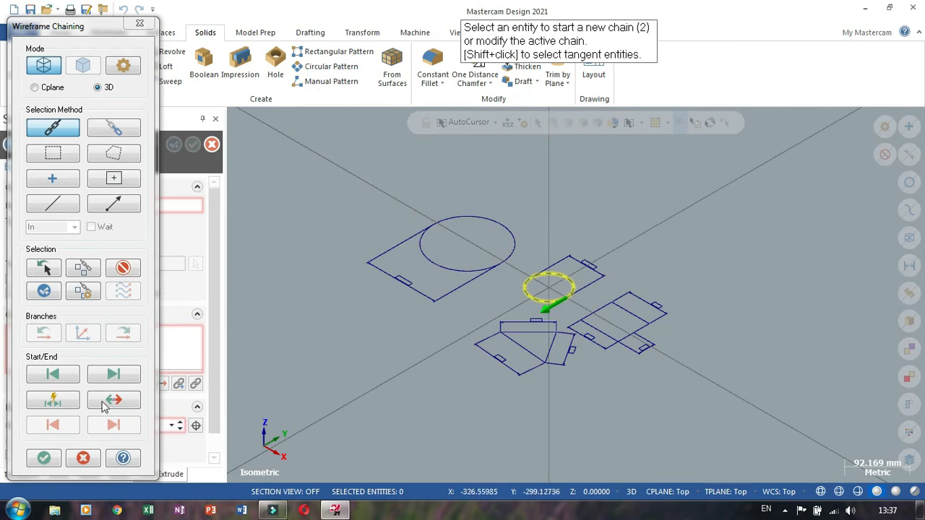
click(44, 459)
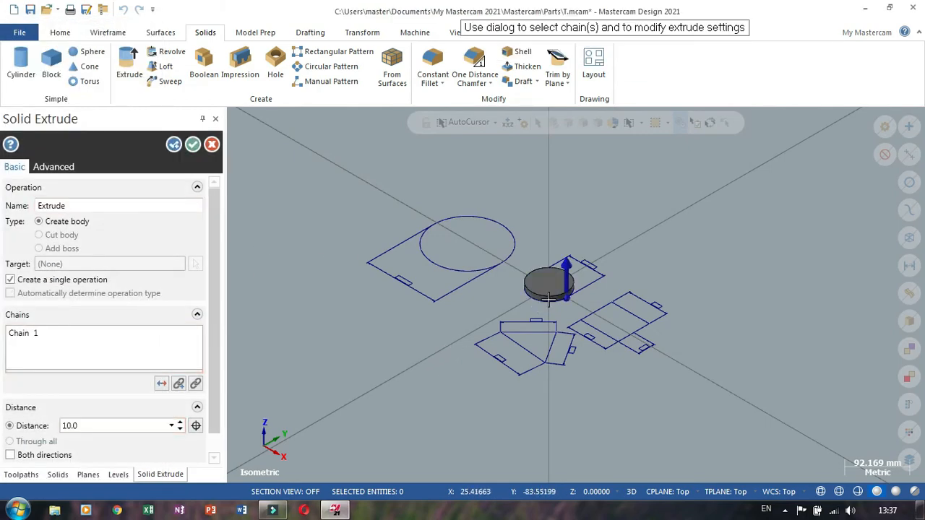
click(568, 281)
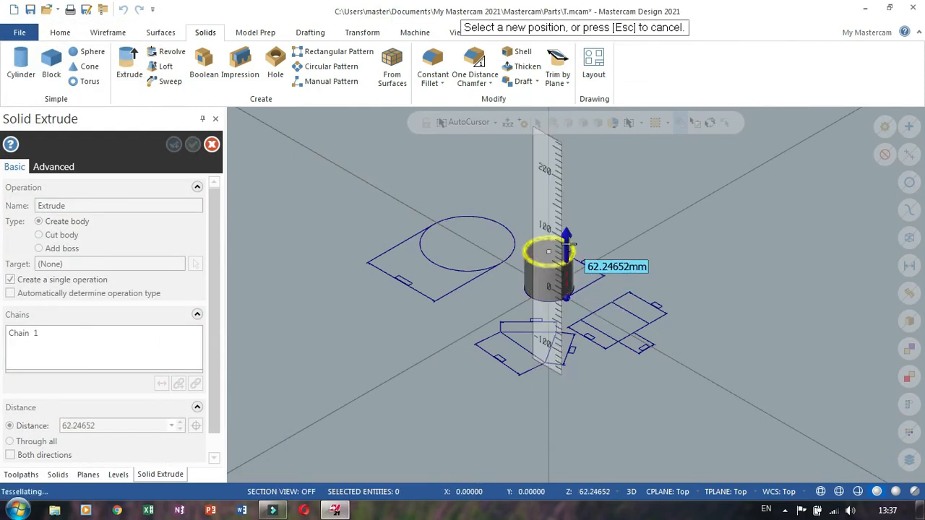
click(548, 260)
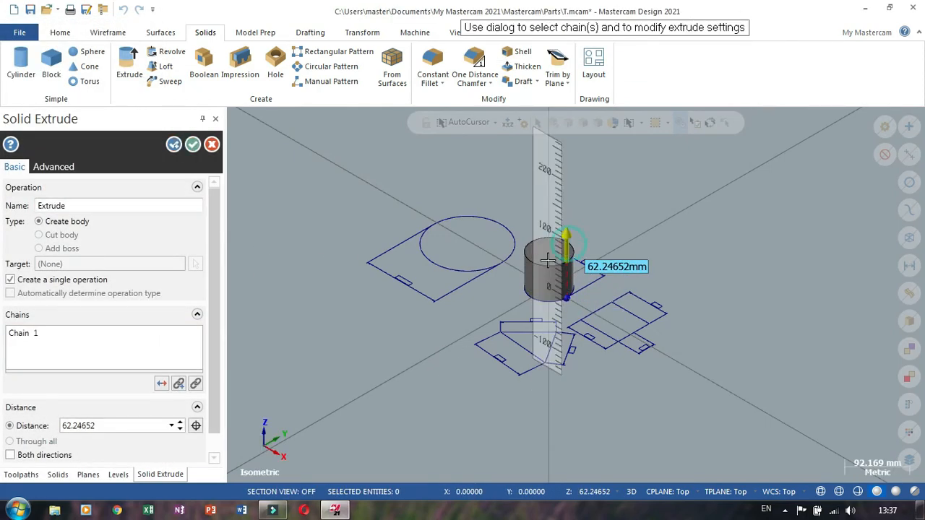
click(192, 144)
scroll(747, 227, down, 1)
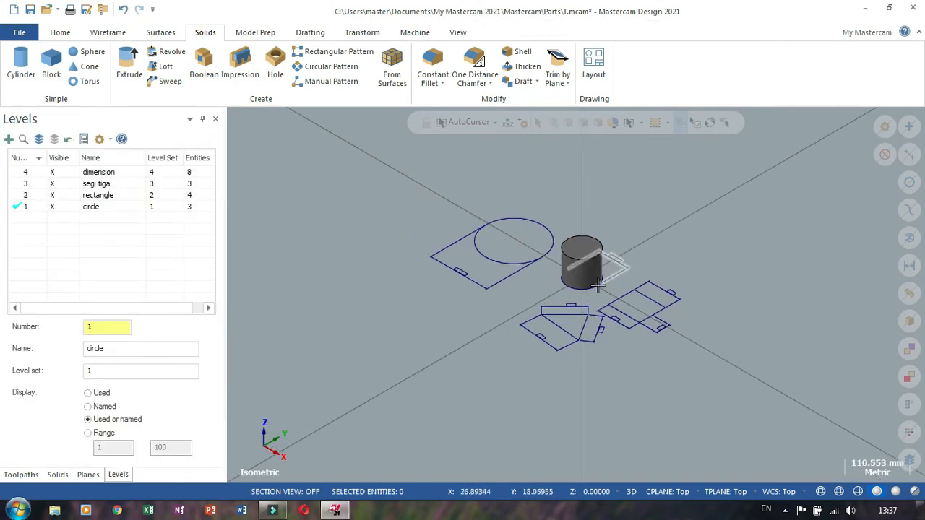
Make the rectangle level active, and hide and show the circle level repeatedly to check what it controls, ending with it visible
click(21, 196)
click(49, 208)
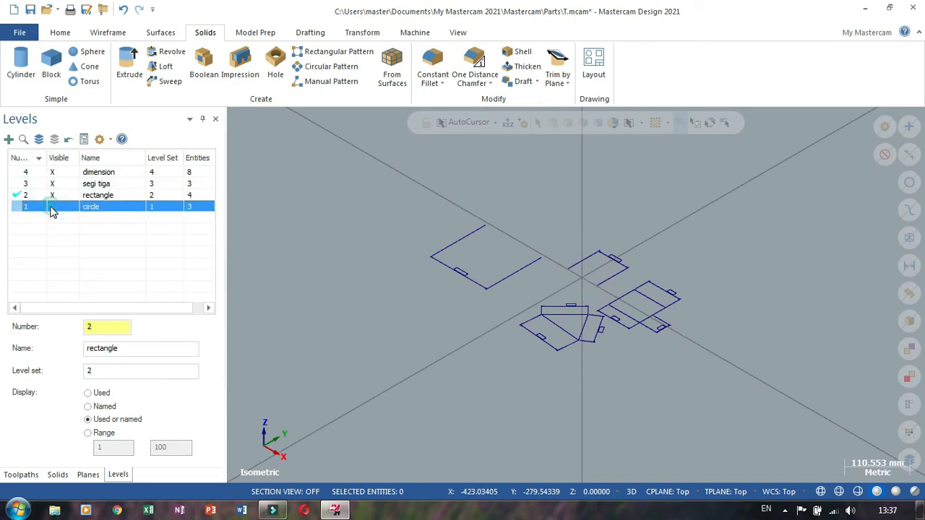
click(52, 208)
click(51, 208)
click(51, 208)
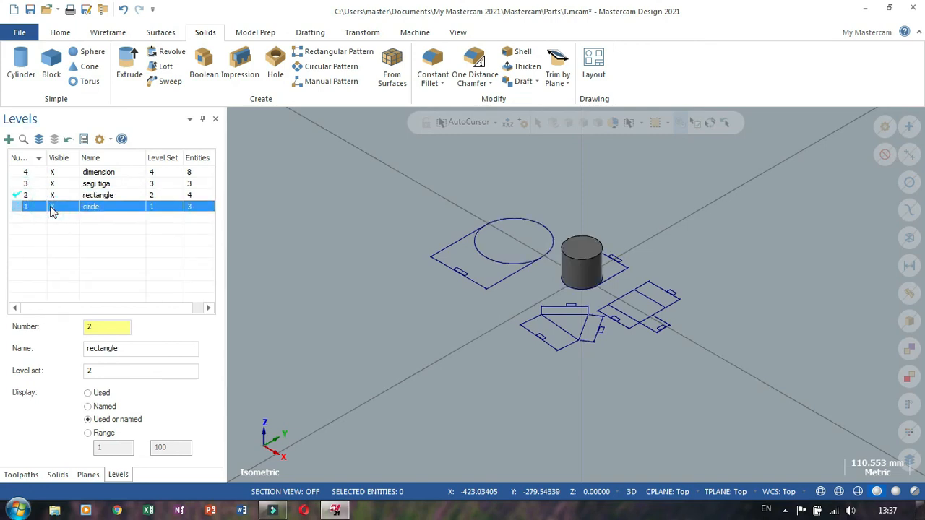
click(51, 208)
click(51, 208)
click(51, 208)
click(51, 208)
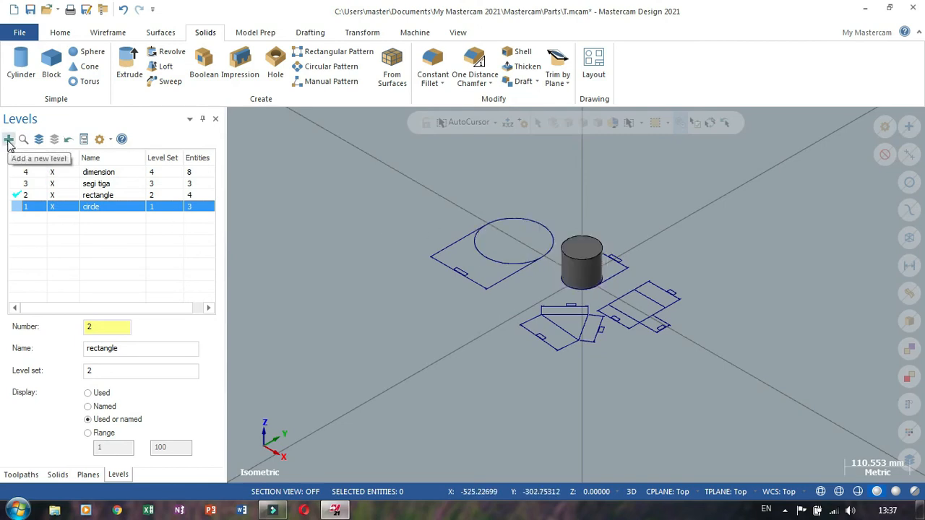
Move the extruded cylinder to a new level 5 named solid, with level set 10
click(586, 269)
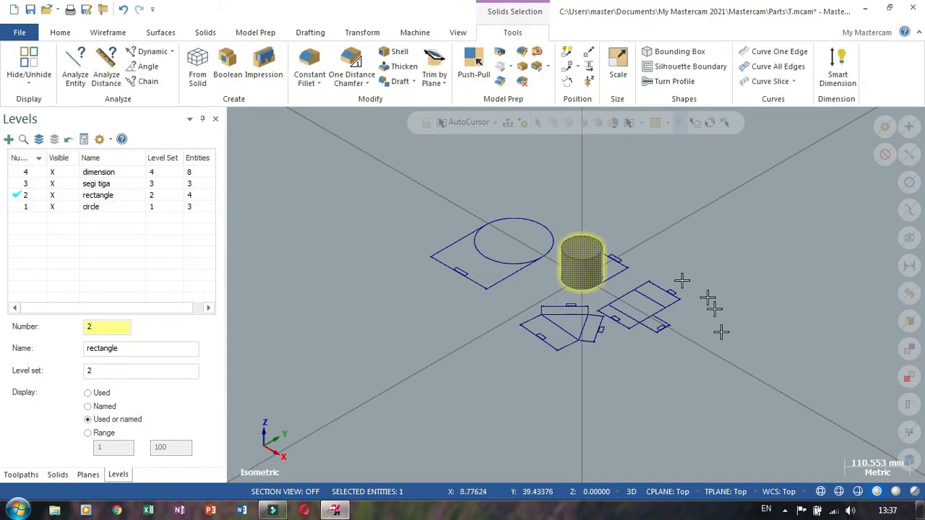
right_click(672, 449)
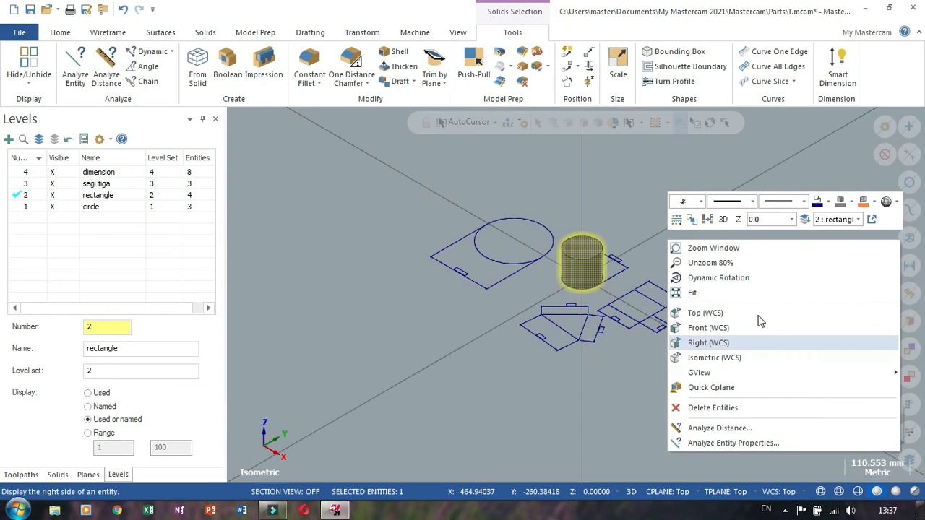
click(802, 223)
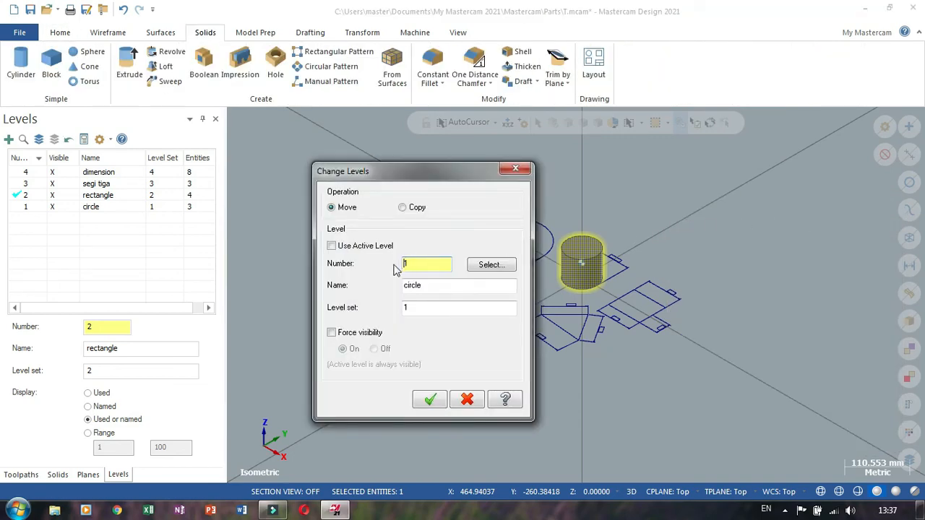
double_click(420, 264)
click(444, 288)
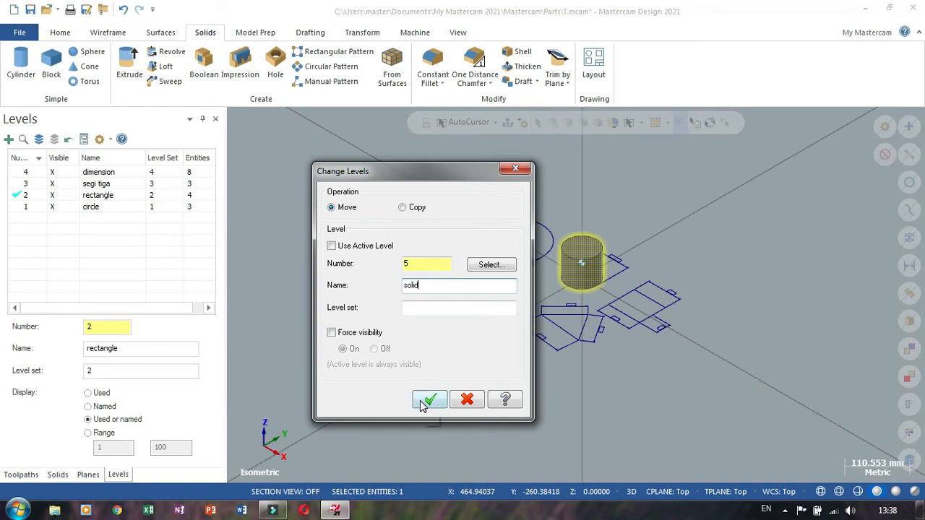
click(438, 307)
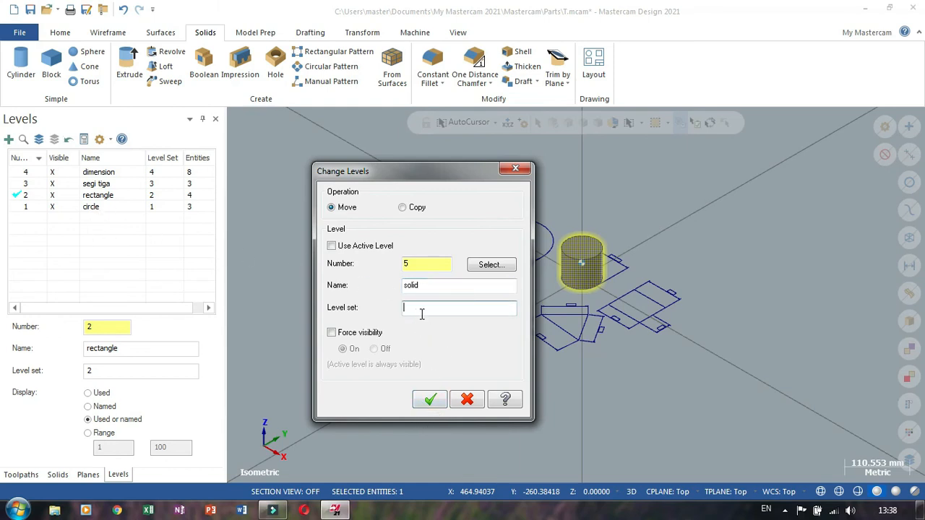
text(5)
click(428, 401)
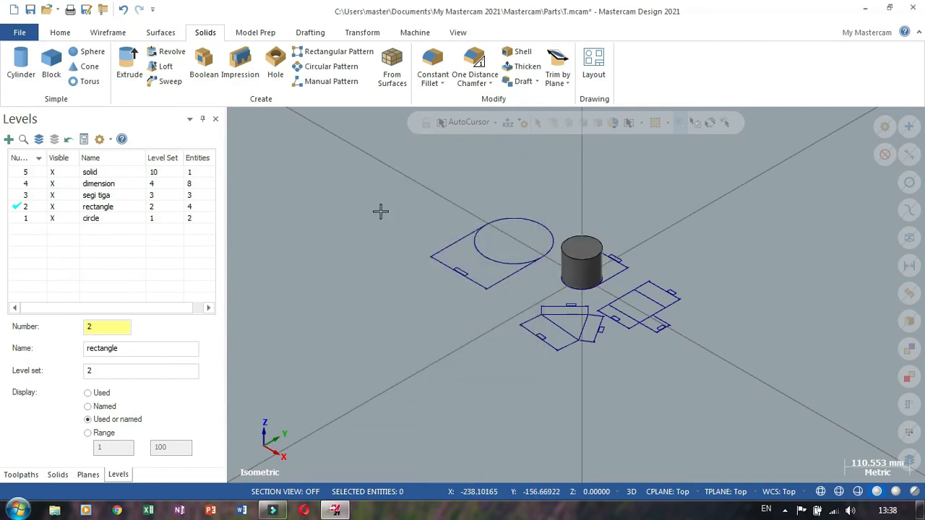
Switch to the top view and toggle the solid level's visibility, ending with it hidden
scroll(376, 216, down, 3)
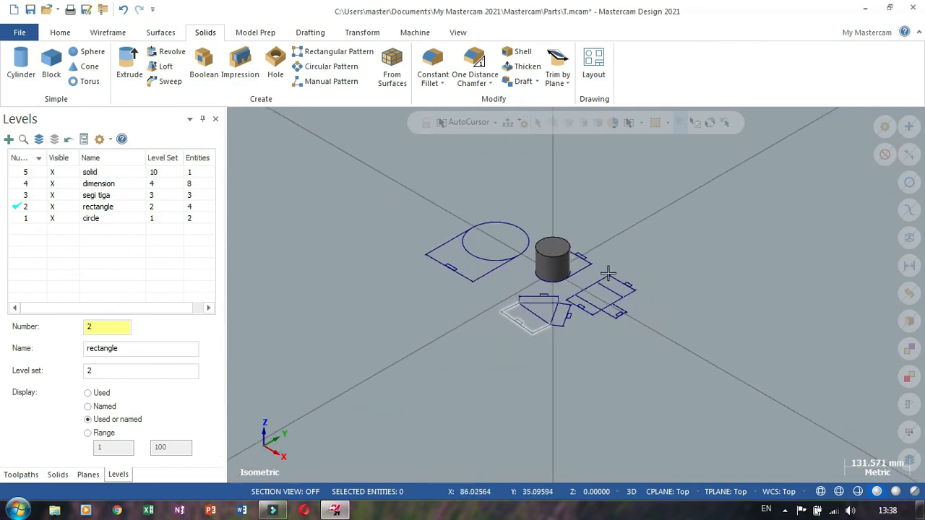
right_click(673, 246)
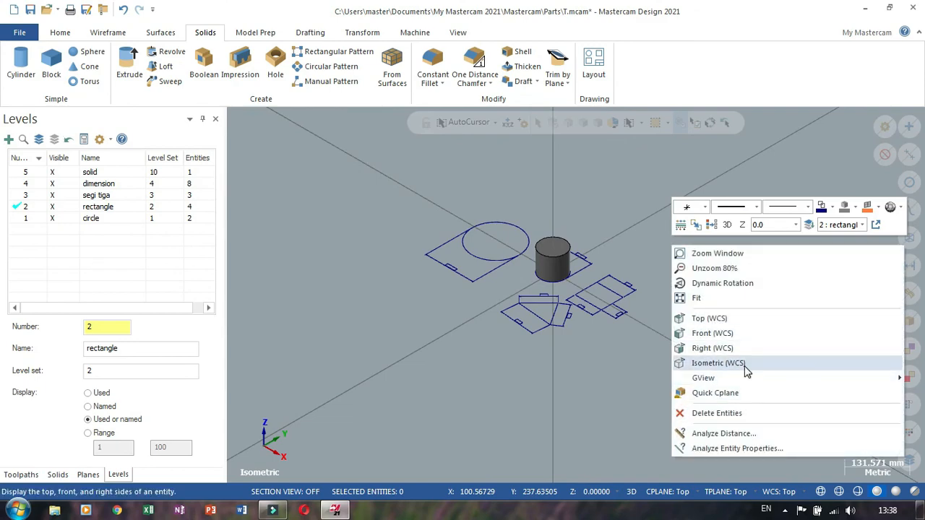
click(711, 319)
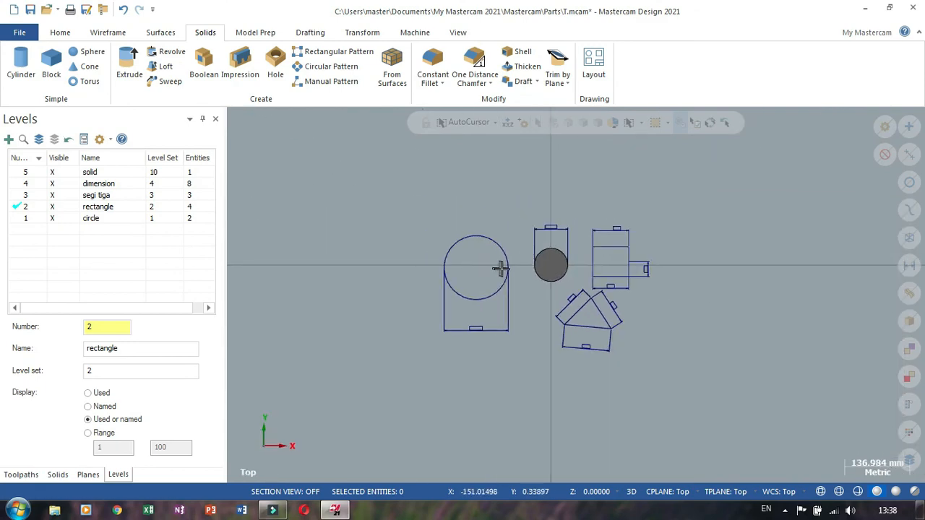
scroll(533, 274, up, 2)
scroll(578, 282, down, 1)
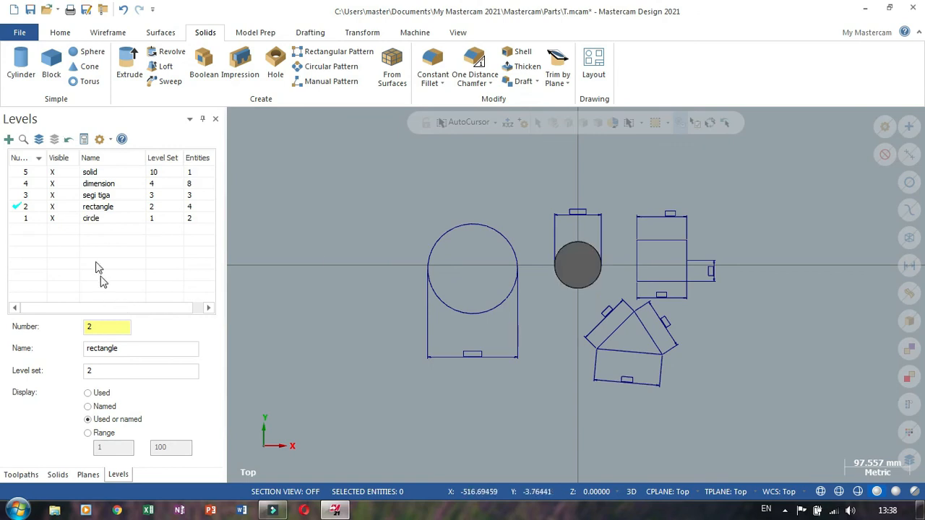
click(54, 174)
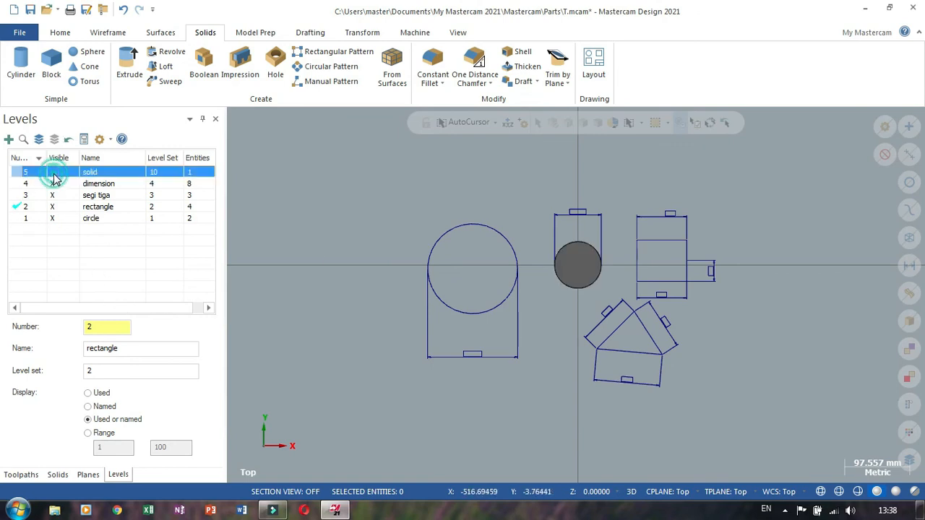
click(54, 174)
click(54, 174)
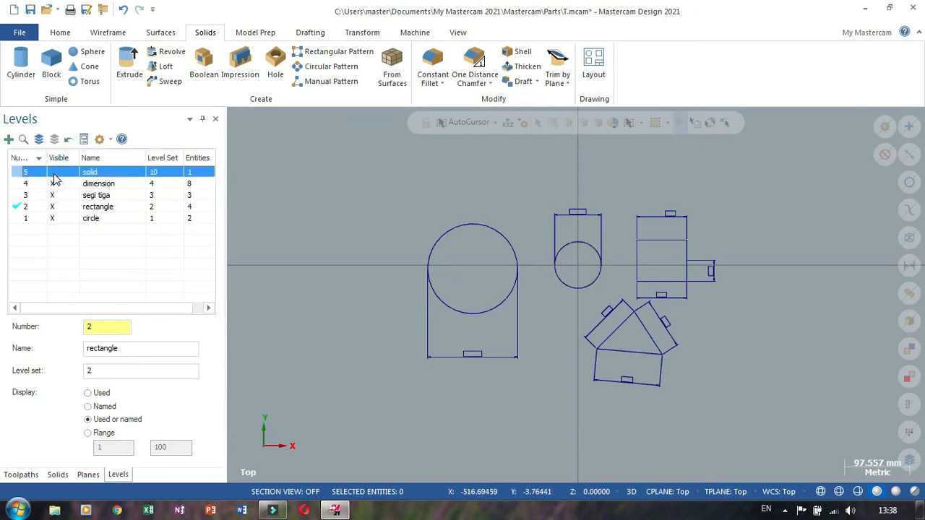
Hide the dimension and segi tiga levels, and try to hide the active rectangle level
click(54, 187)
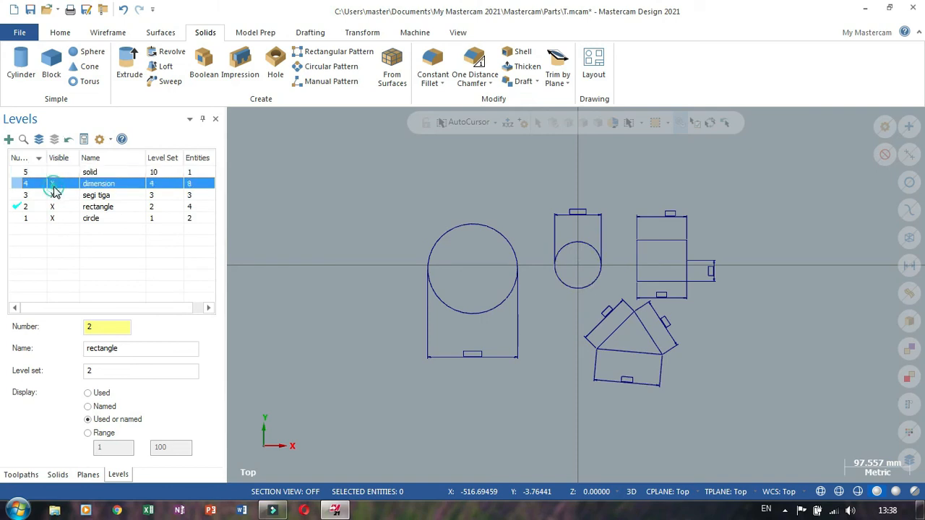
click(54, 186)
click(54, 185)
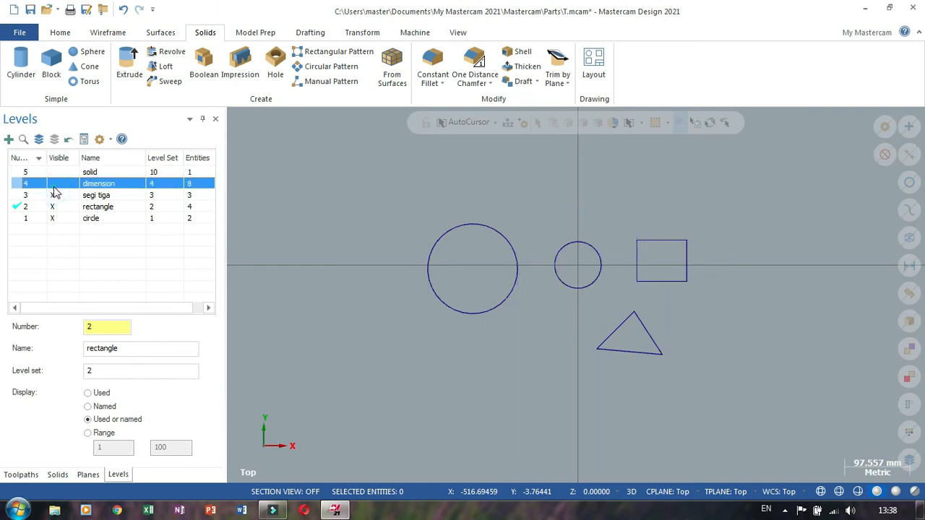
click(53, 196)
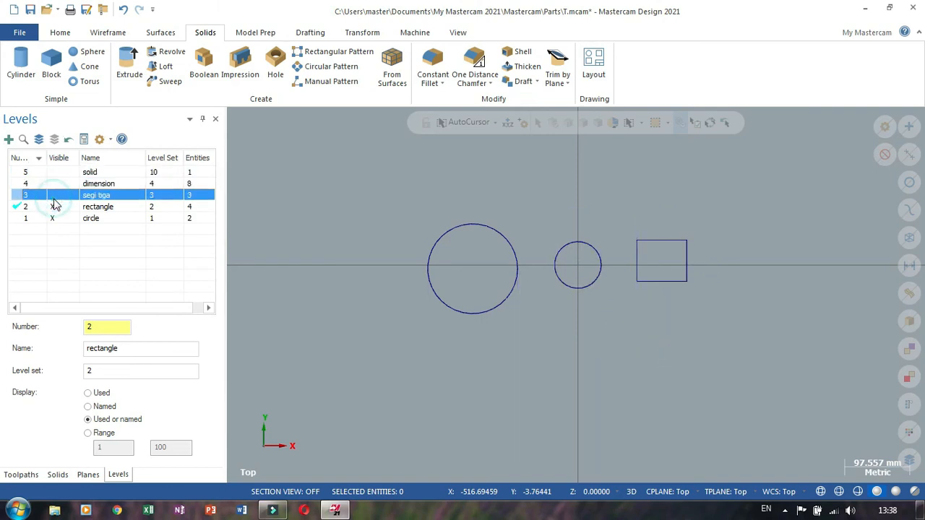
click(53, 207)
Show the segi tiga, dimension and solid levels again
click(53, 195)
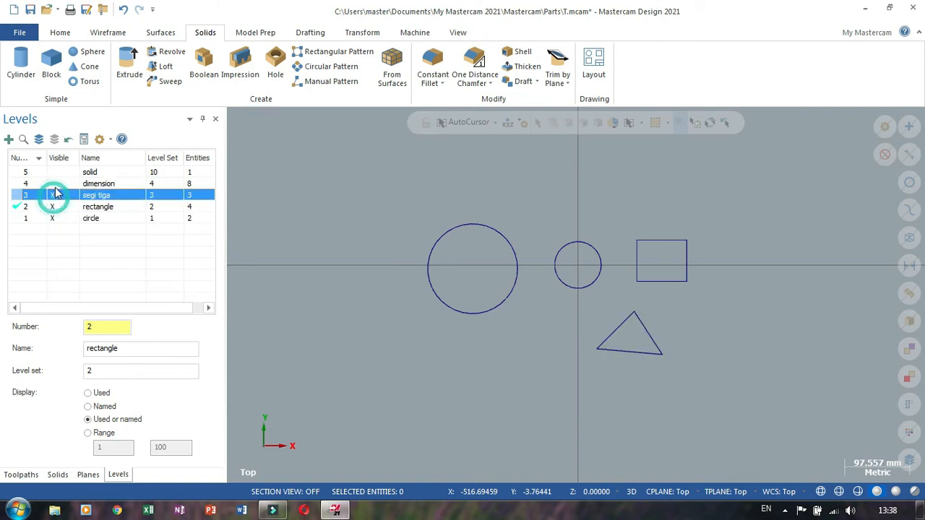
click(54, 183)
click(56, 173)
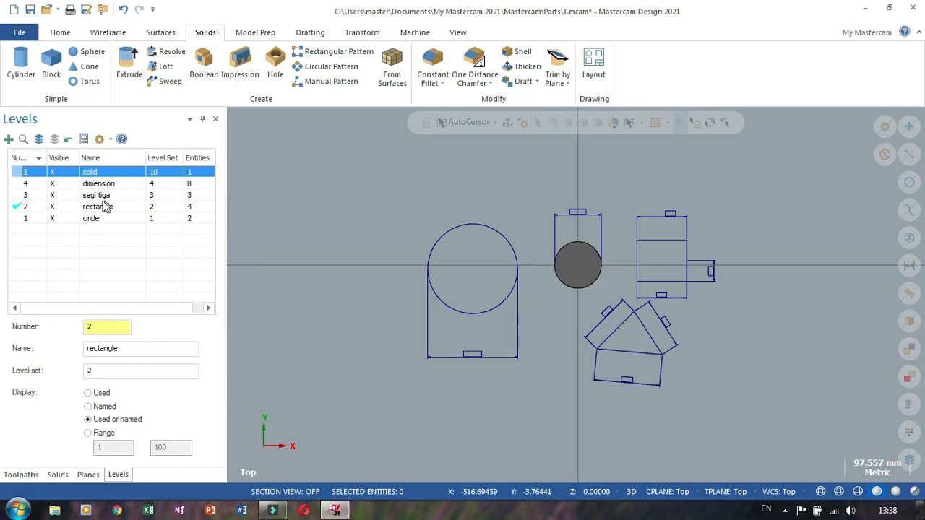
Examine the cylinder and the dimensioned wireframe shapes in 3D from several angles and distances
middle_drag(391, 320, 324, 268)
middle_drag(541, 299, 615, 319)
scroll(615, 319, up, 1)
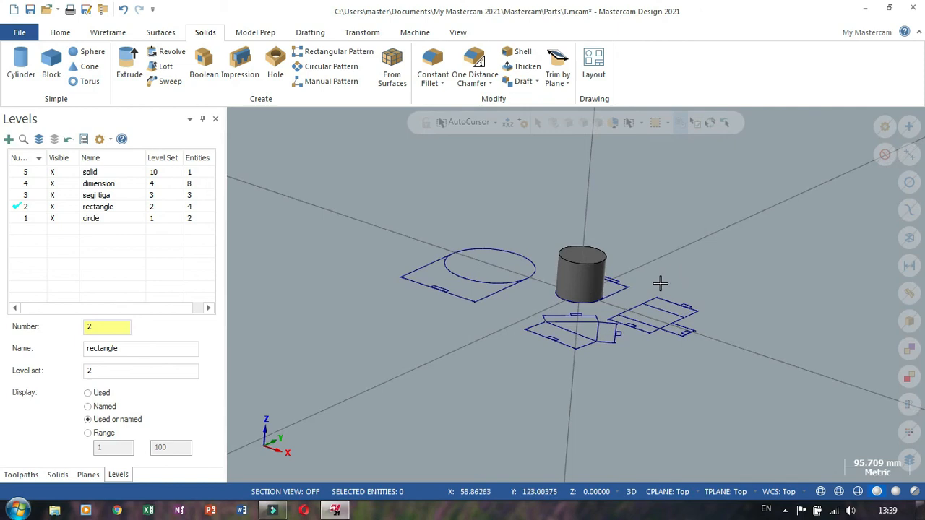
middle_drag(681, 237, 653, 245)
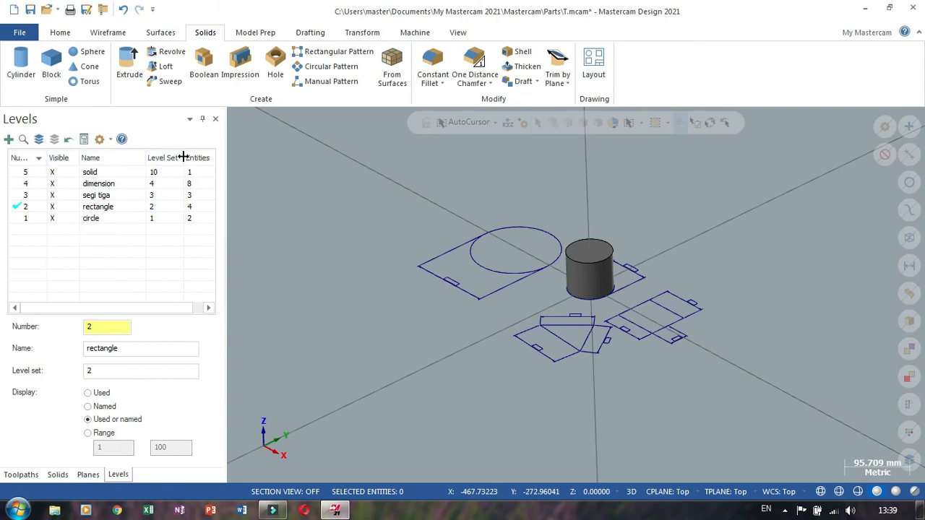
scroll(563, 274, down, 1)
scroll(597, 291, up, 1)
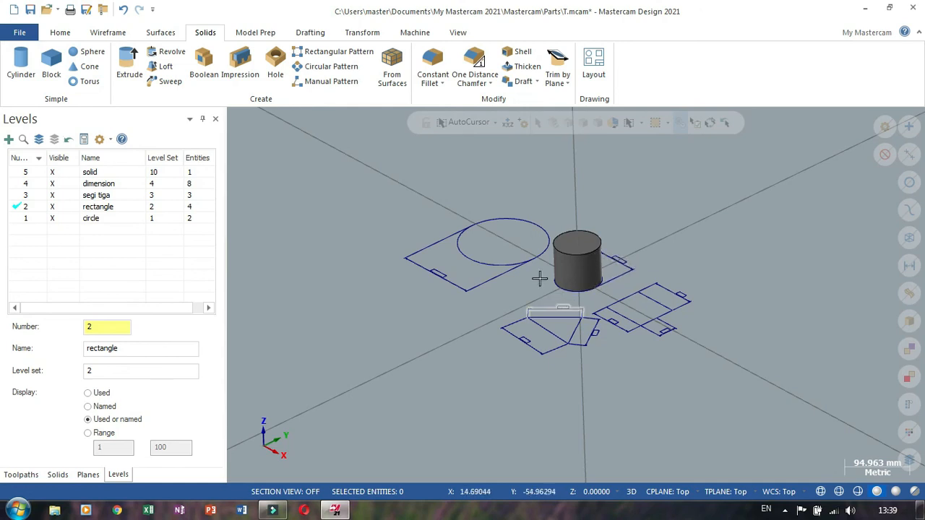
scroll(540, 278, down, 2)
scroll(540, 279, up, 1)
scroll(547, 285, up, 2)
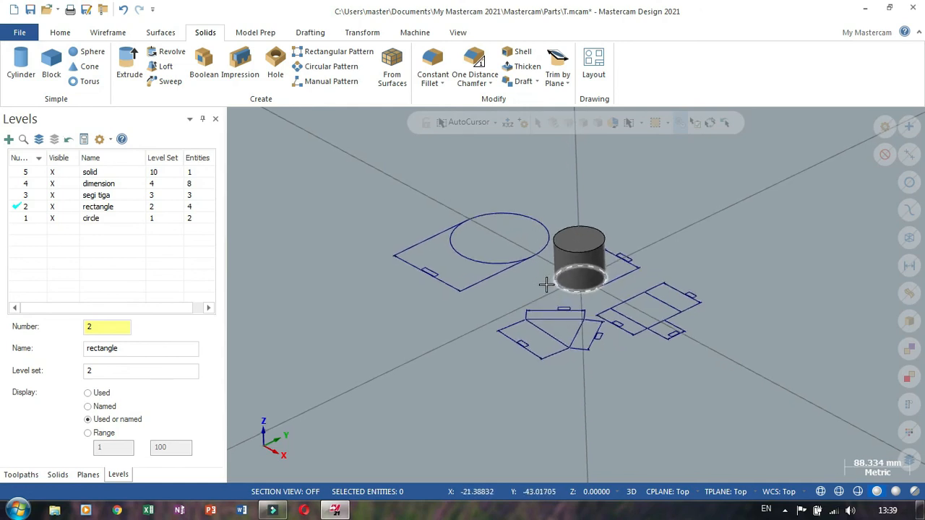
scroll(506, 295, up, 3)
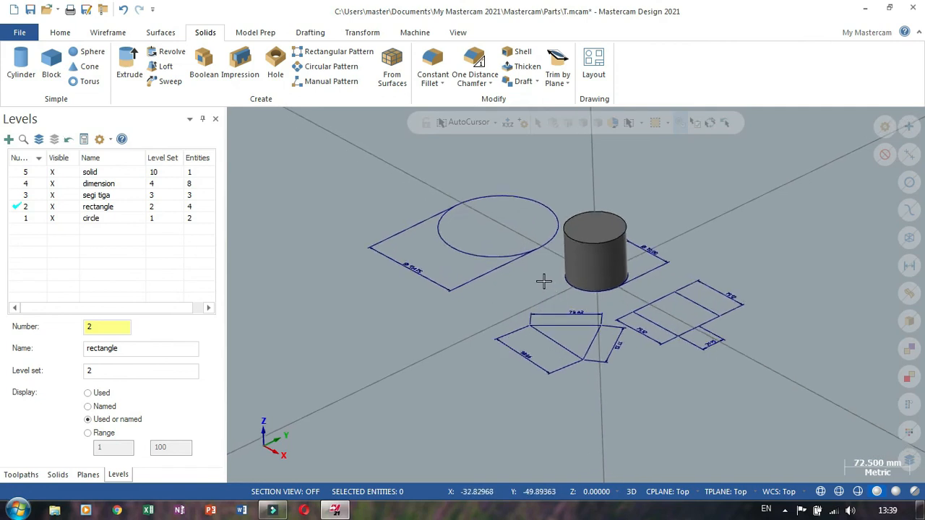
middle_drag(544, 281, 535, 310)
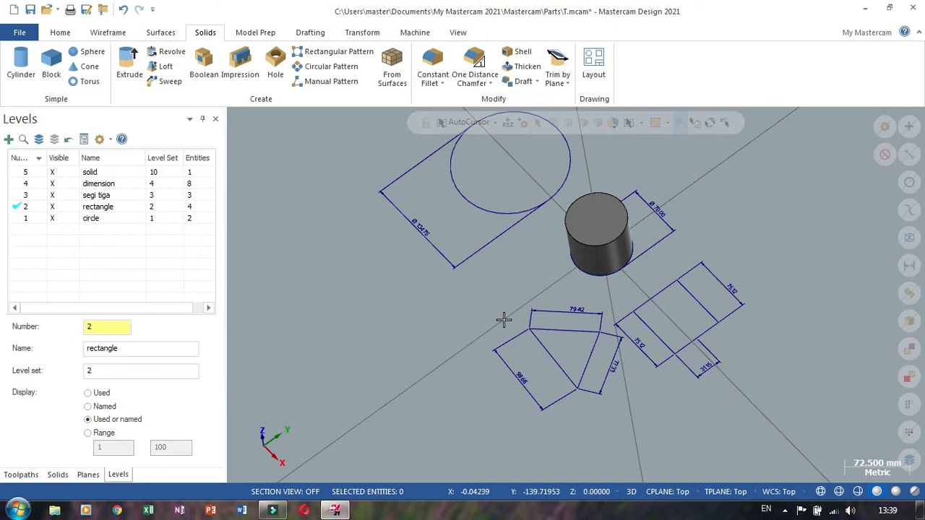
scroll(503, 320, up, 1)
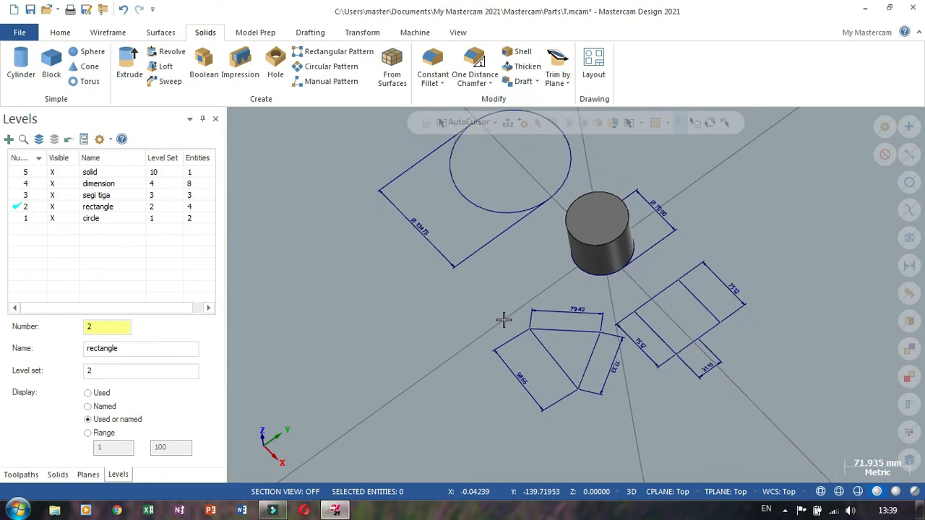